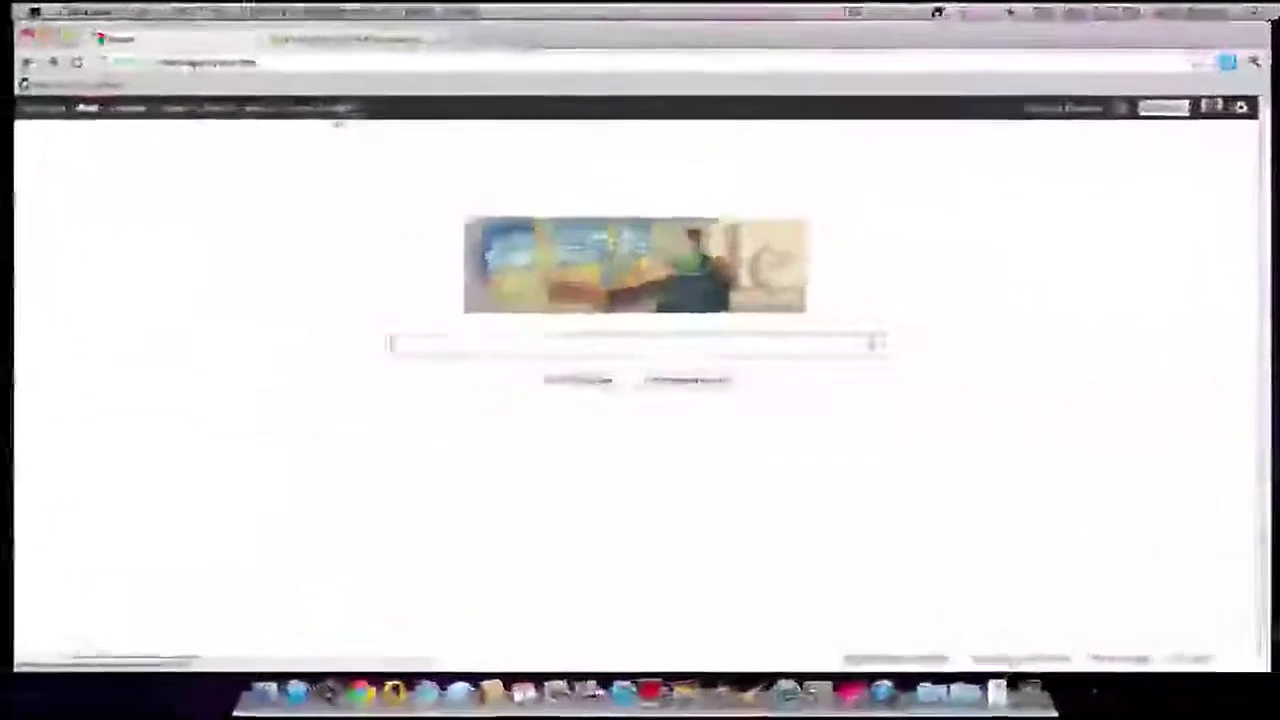
- Open the More menu on the Google homepage to list services such as Sites
click(330, 106)
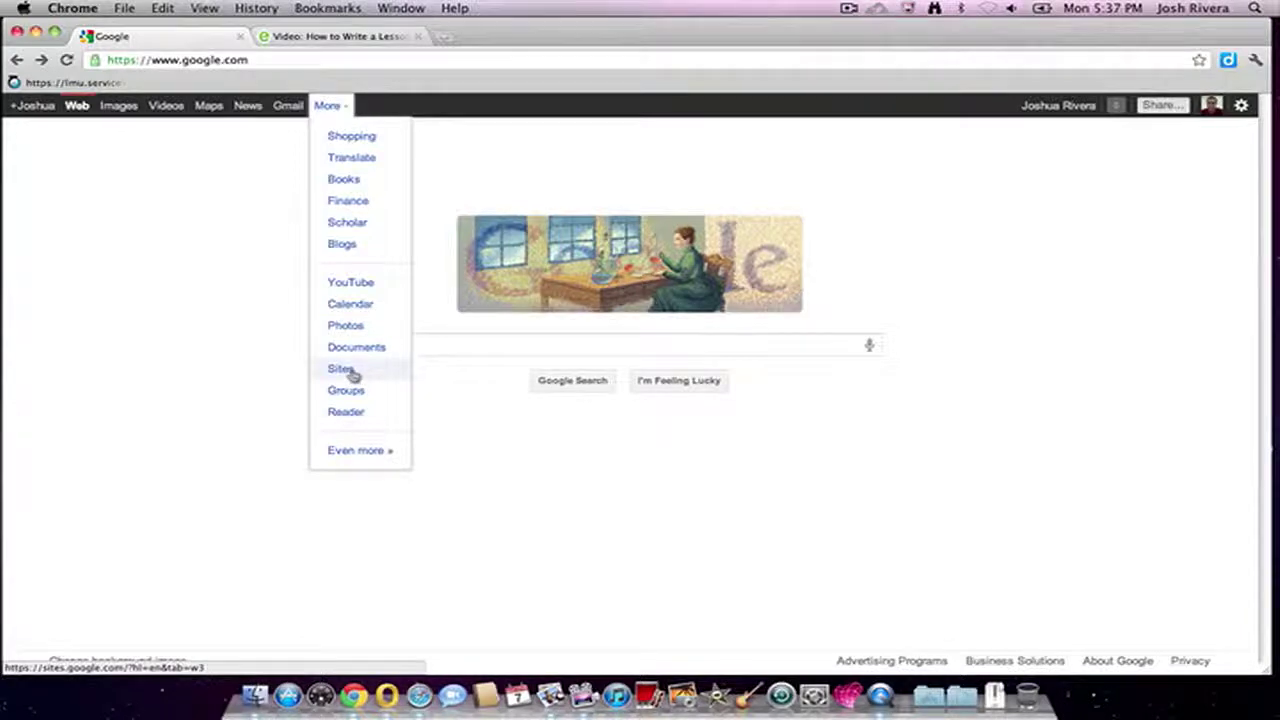
- Go to Google Sites and open the profdevsite site's Embedded Video page
click(341, 369)
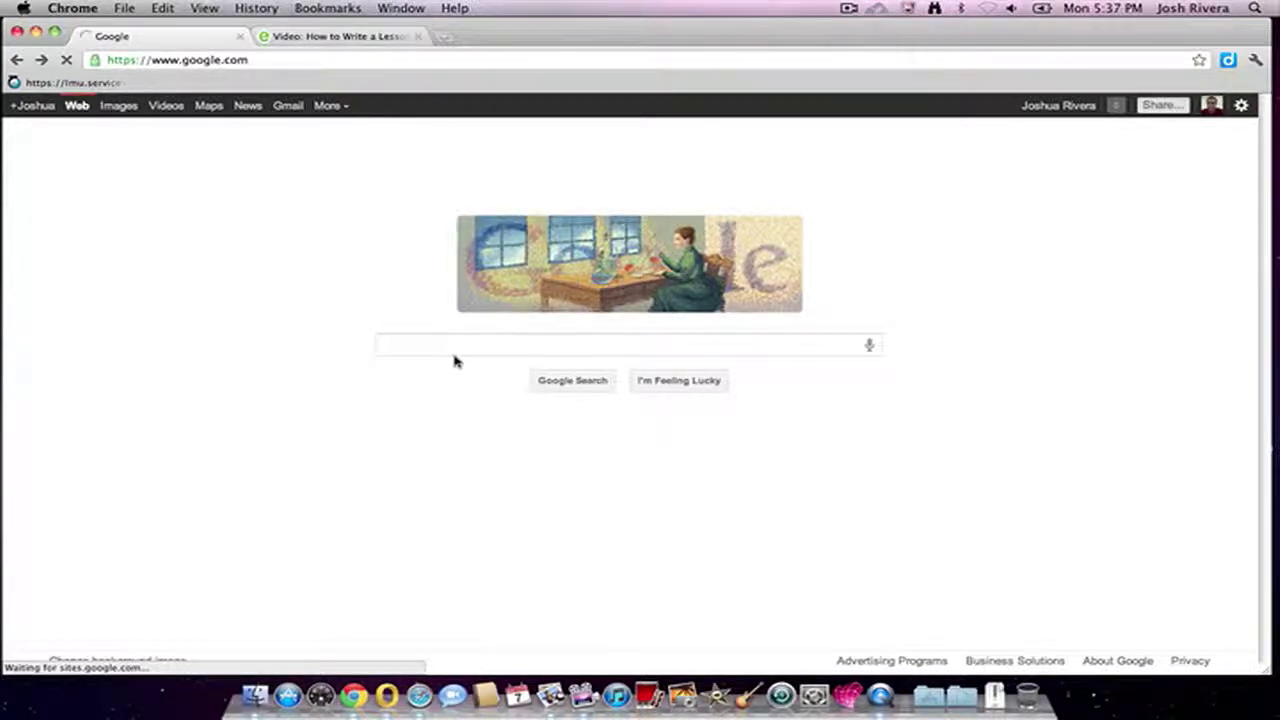
scroll(505, 315, down, 3)
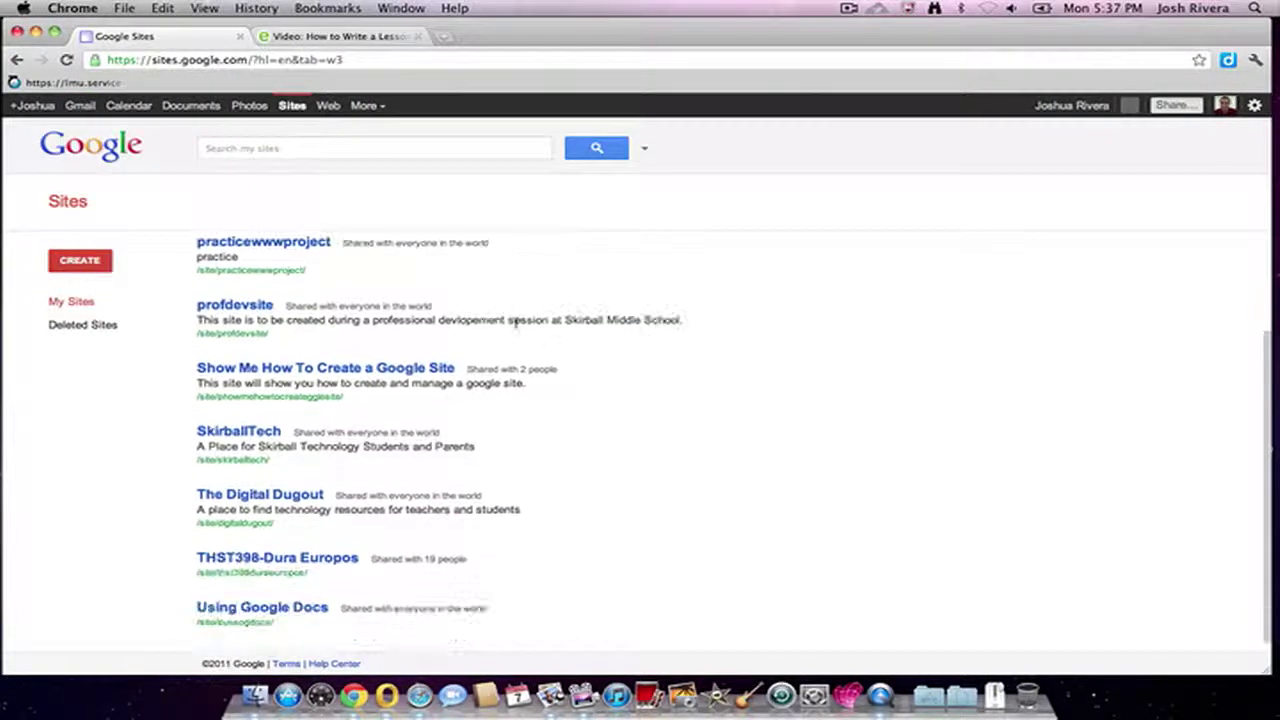
scroll(514, 322, up, 3)
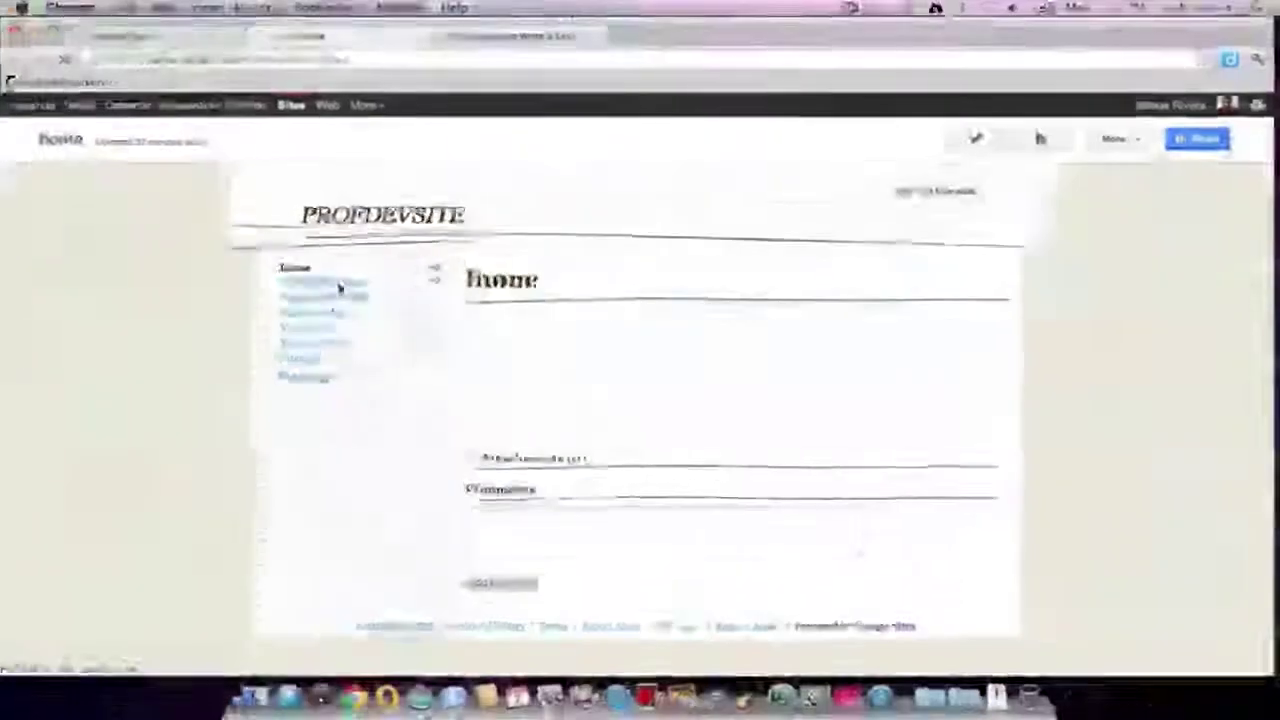
click(340, 290)
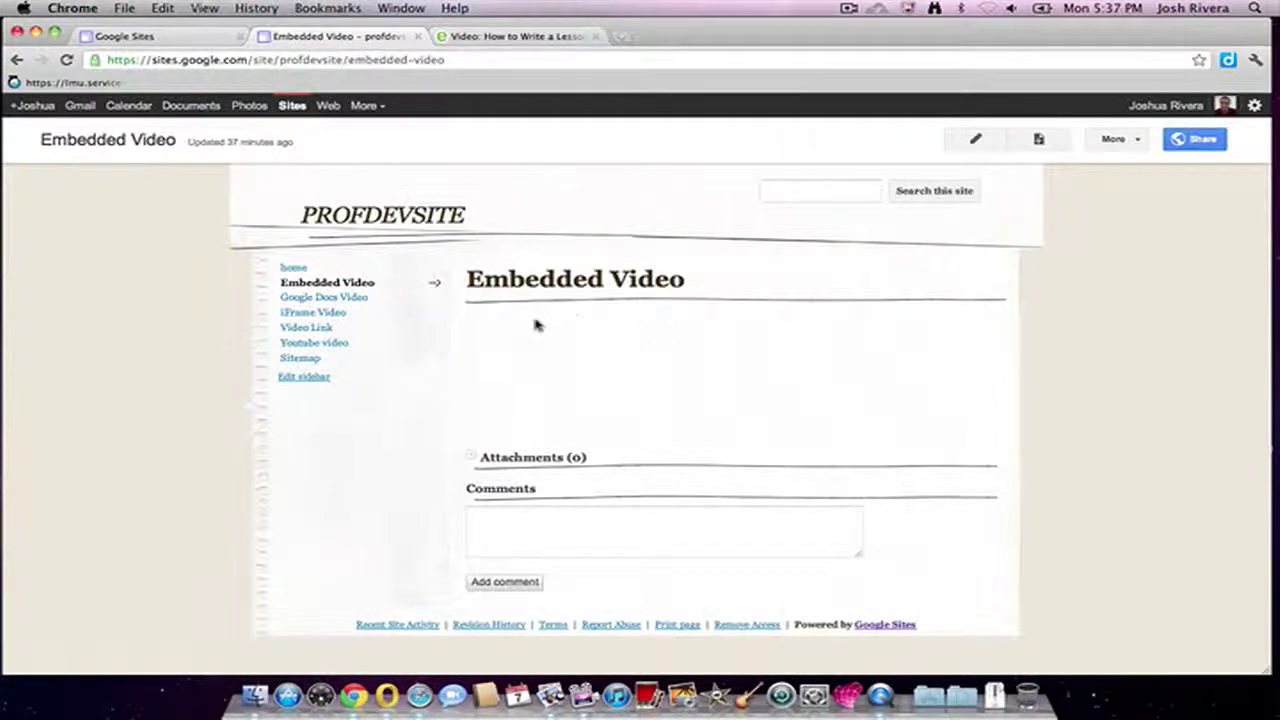
- Put the Embedded Video page in edit mode and open the More gadgets gallery
click(978, 146)
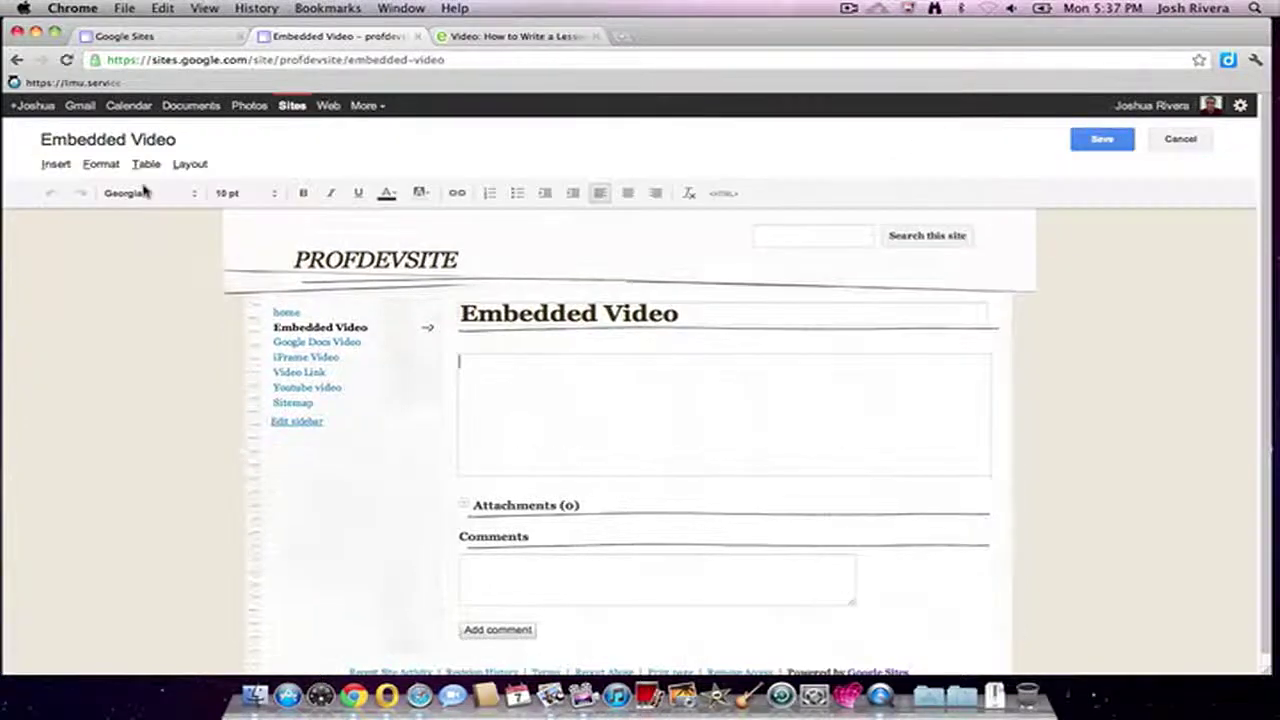
click(50, 165)
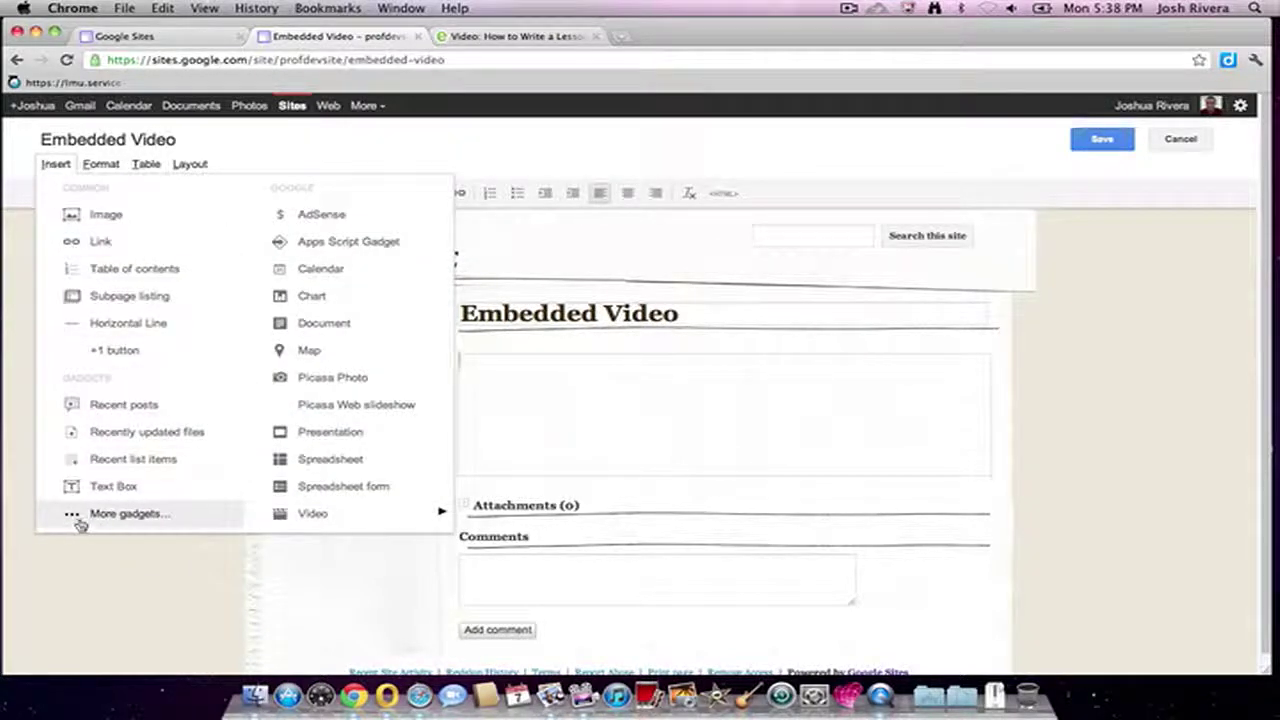
click(80, 520)
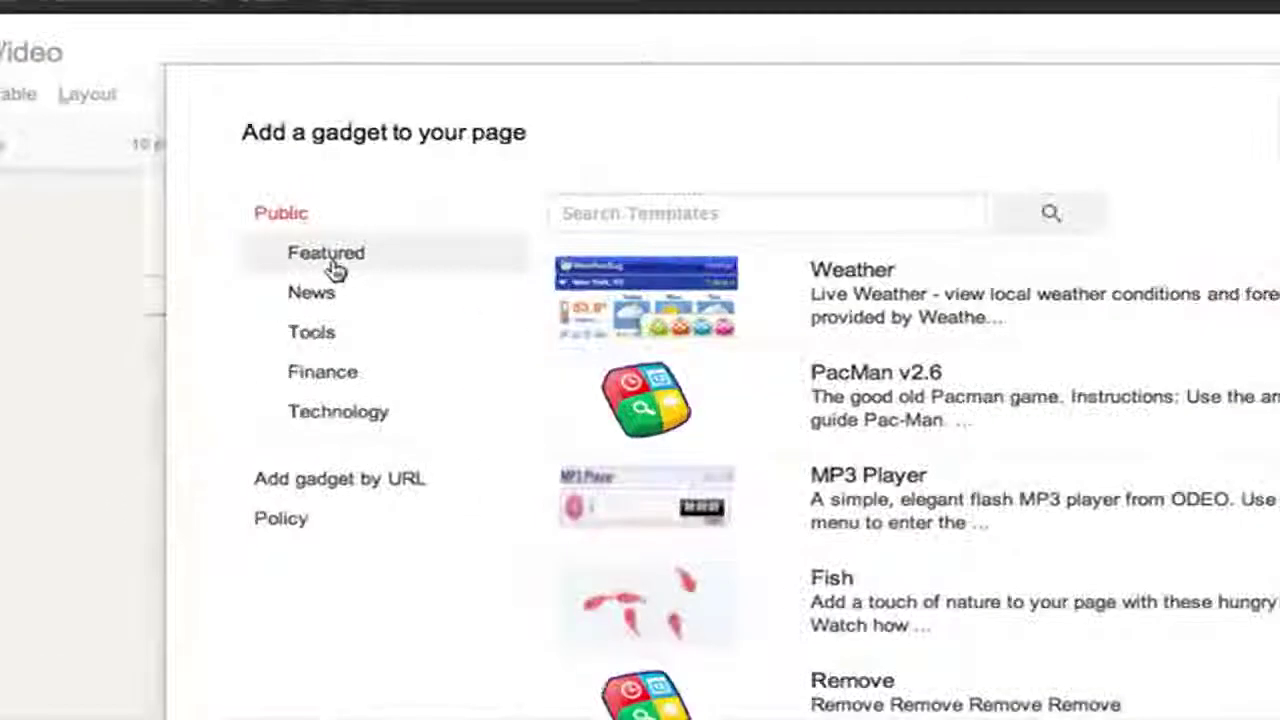
click(330, 260)
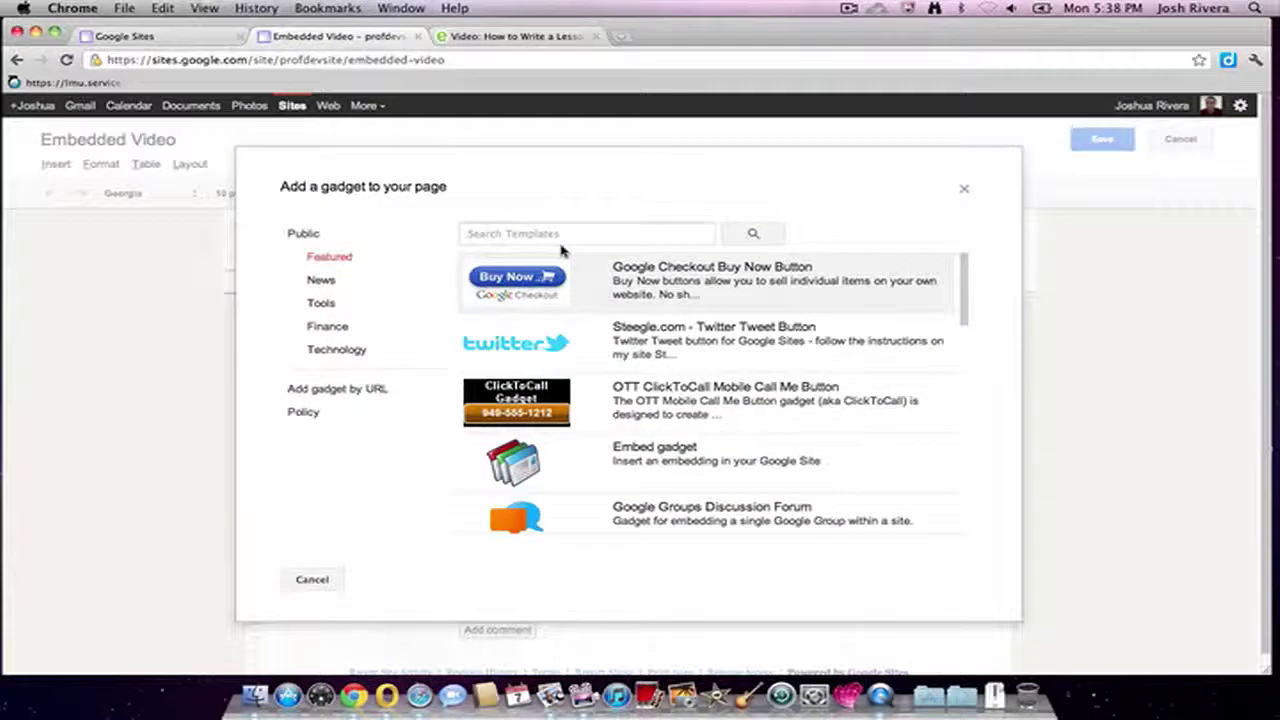
- Search the gadget gallery for 'embedded gadget' and select the Embed gadget
right_click(562, 243)
click(525, 238)
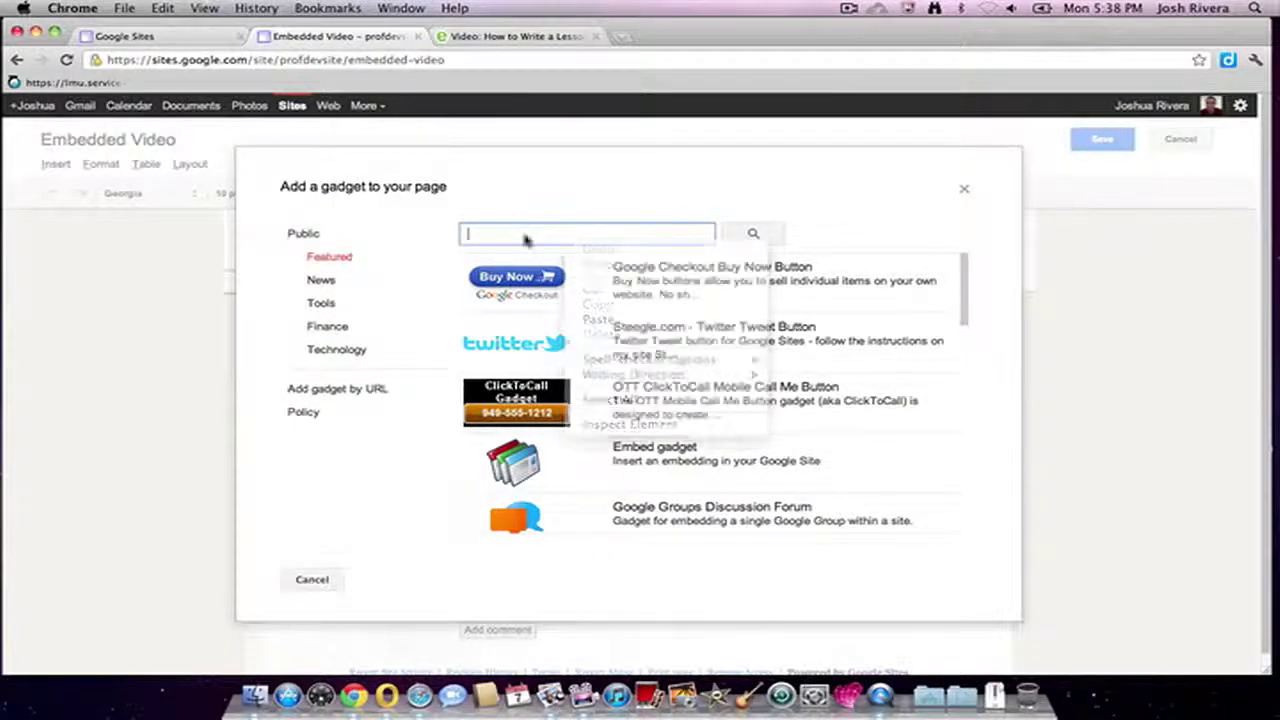
text(embedded gadget)
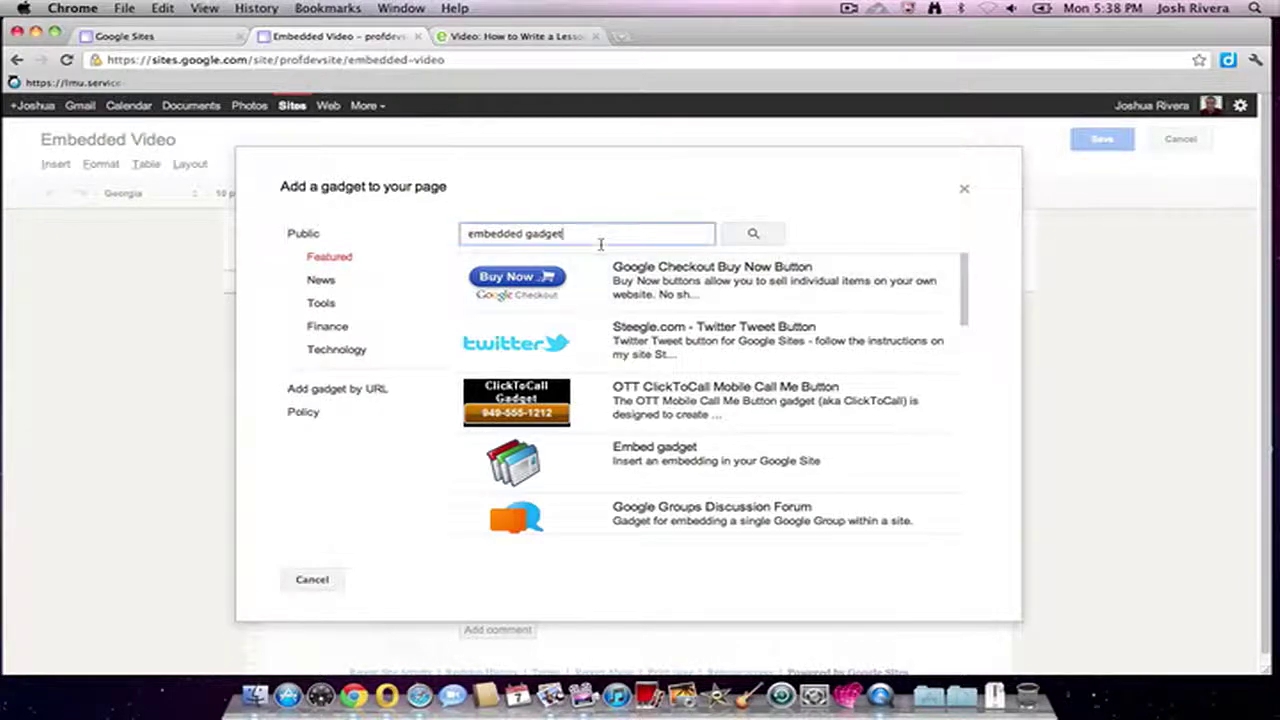
click(748, 234)
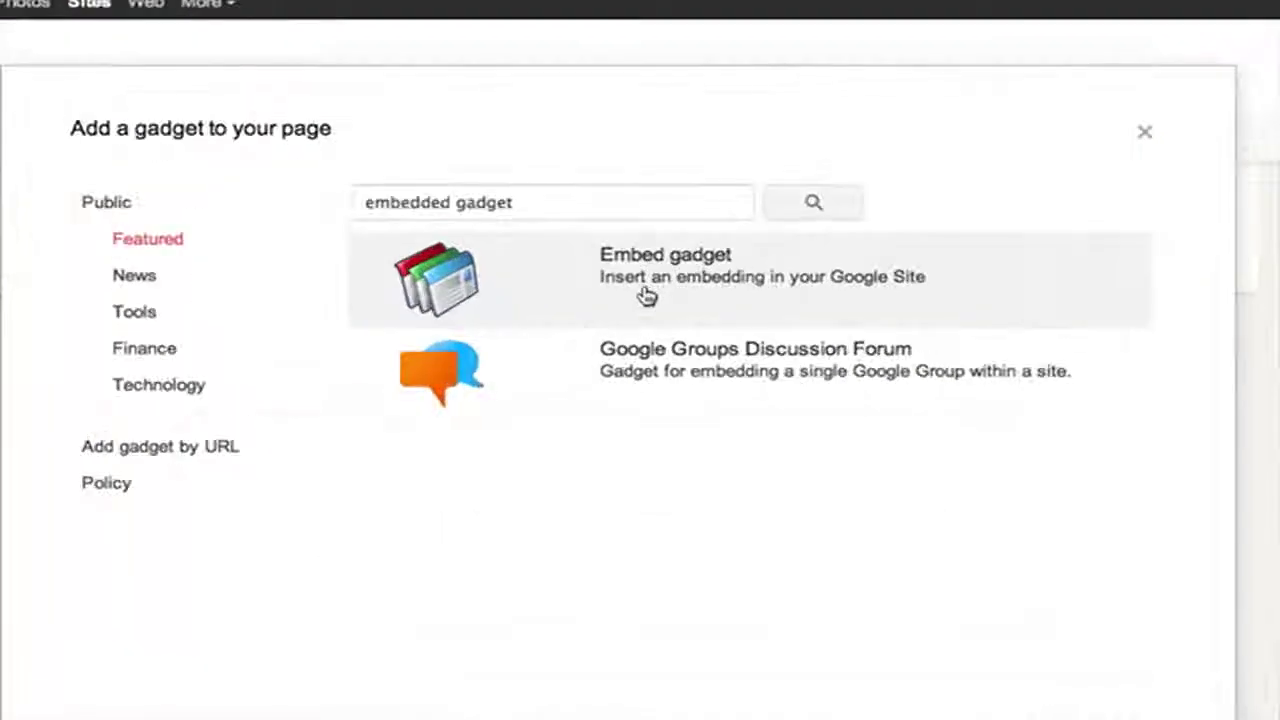
click(648, 290)
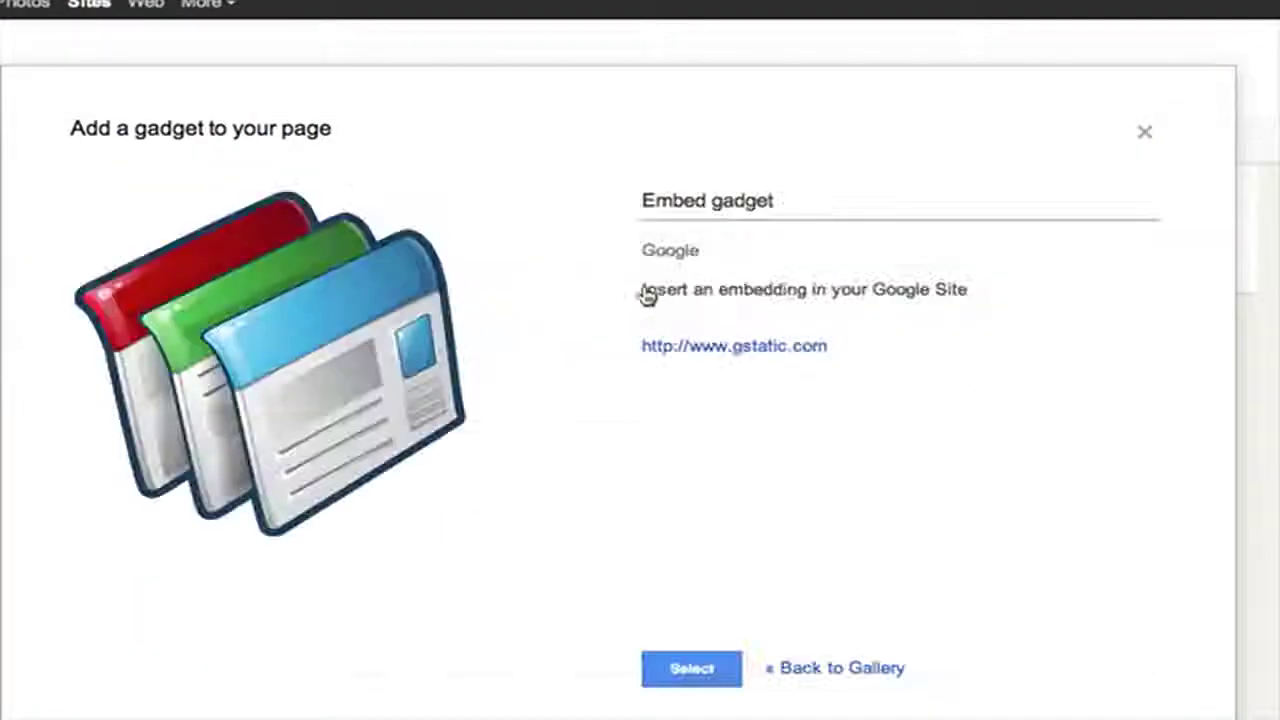
click(680, 557)
scroll(657, 500, down, 5)
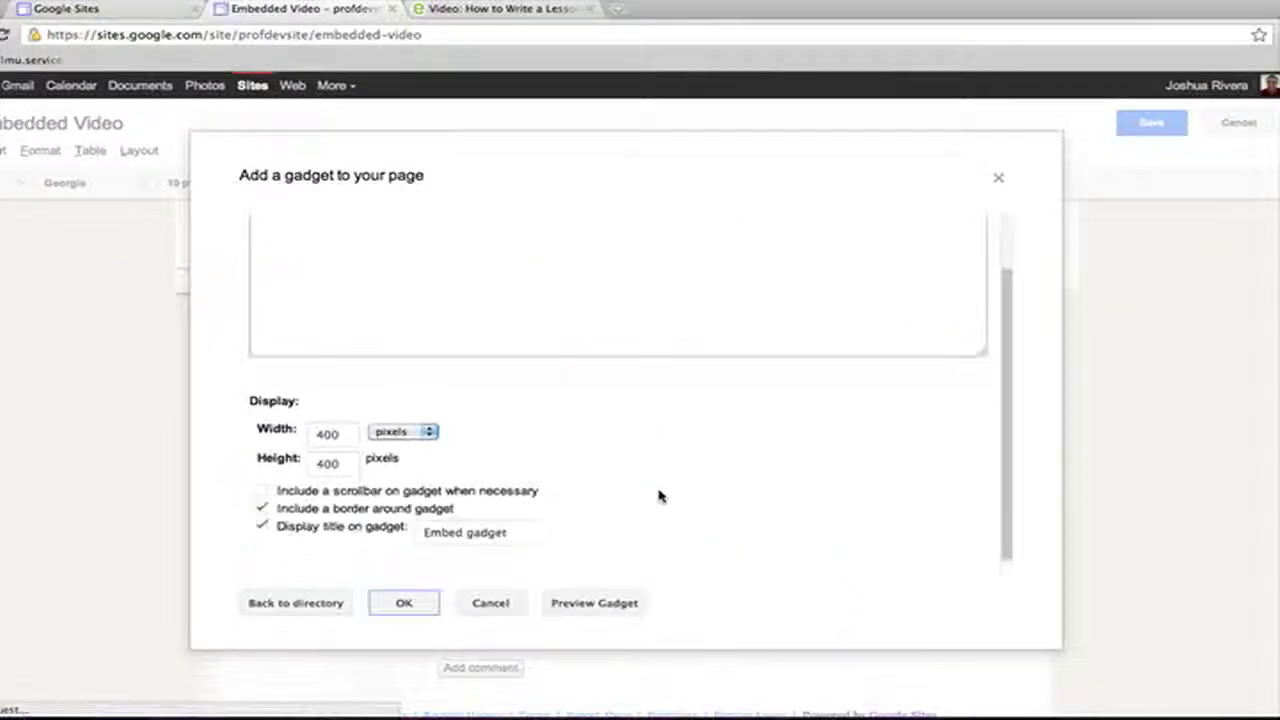
scroll(496, 370, up, 2)
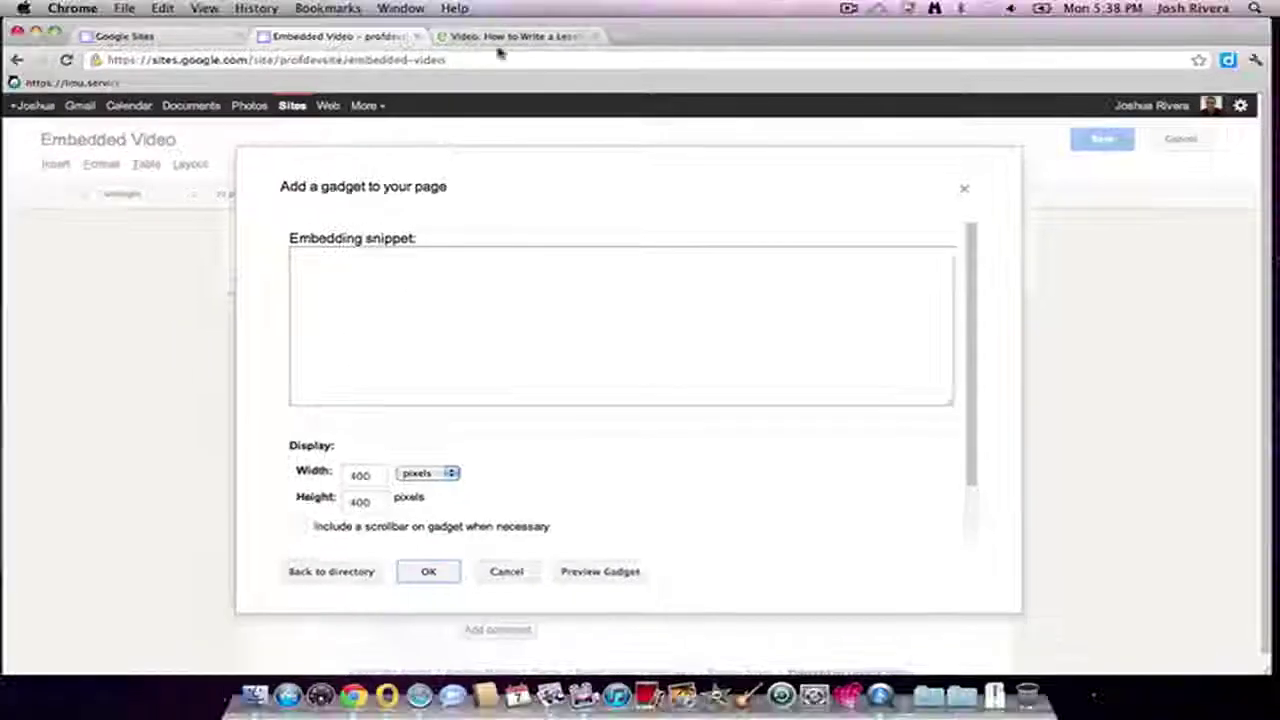
- Copy the 620×349 embed code of eHow's How to Write a Lesson Plan video
click(515, 36)
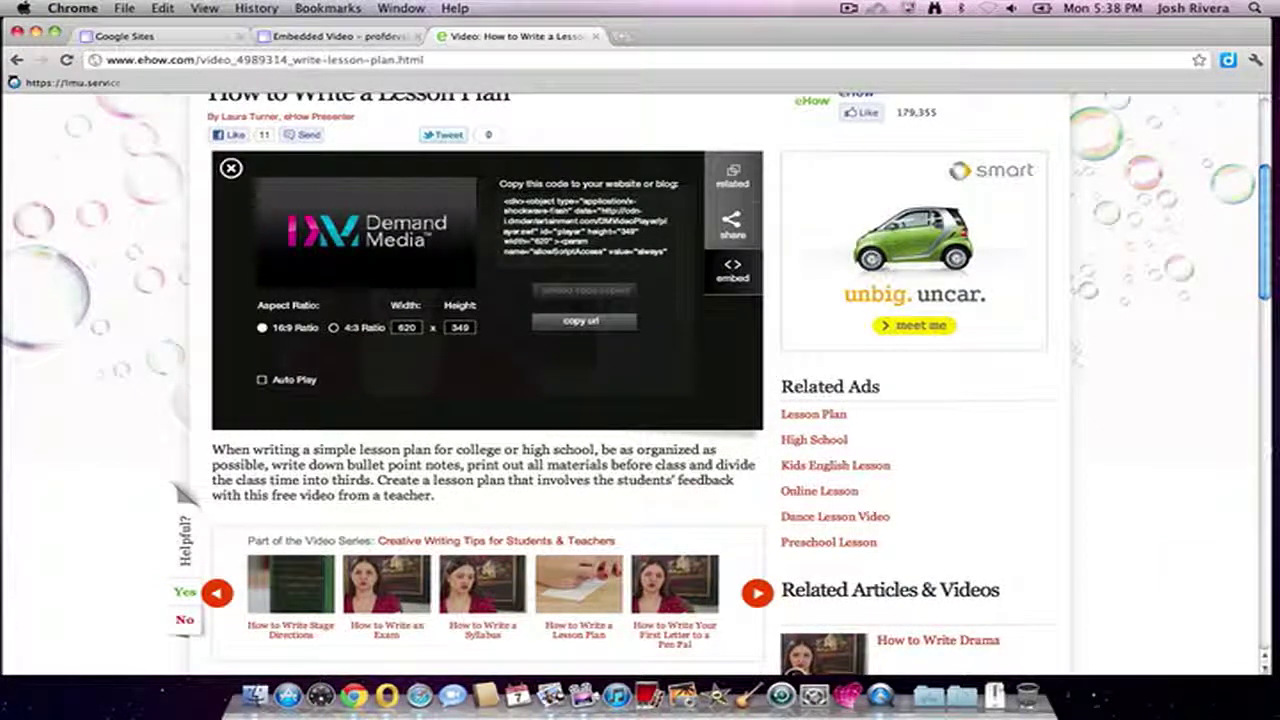
click(230, 168)
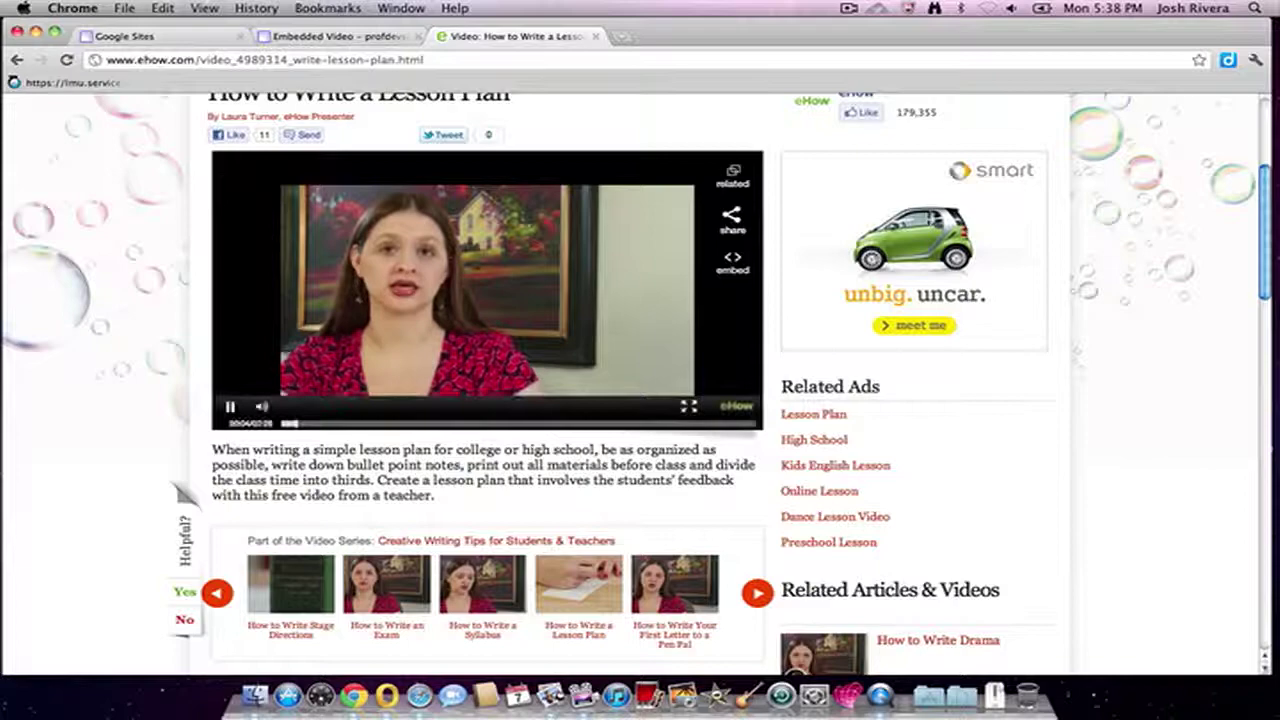
click(705, 283)
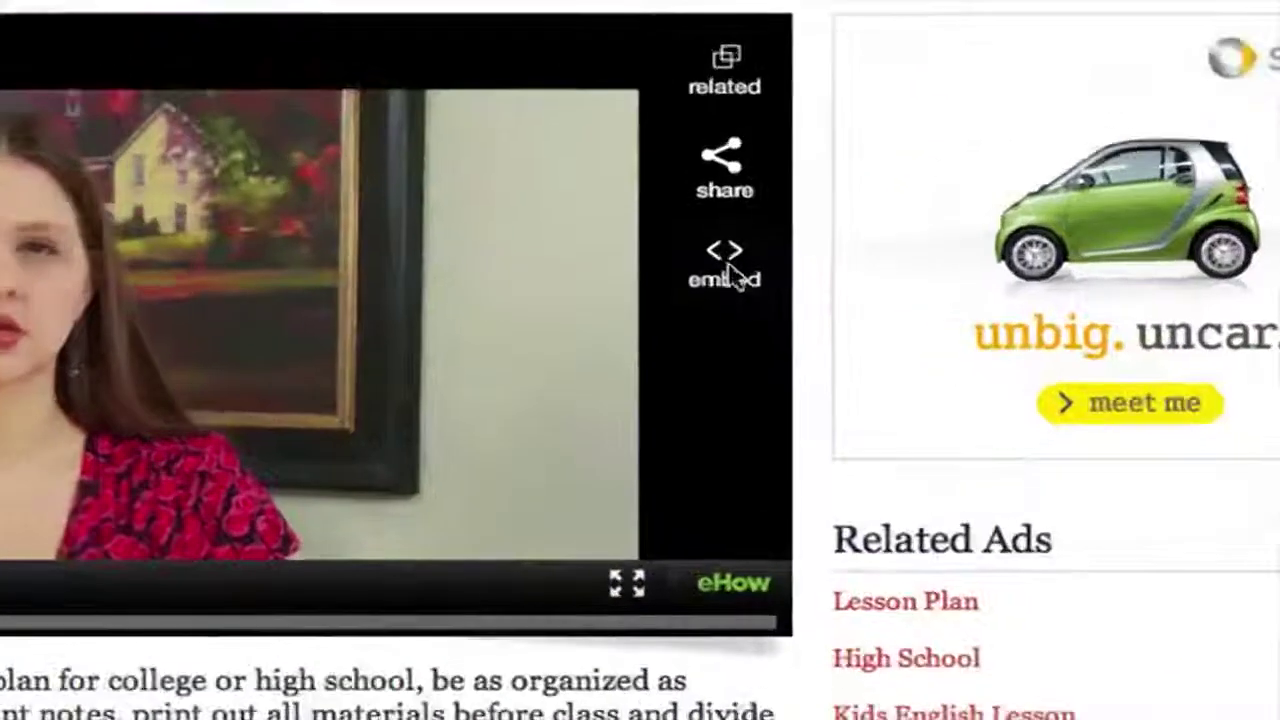
click(727, 262)
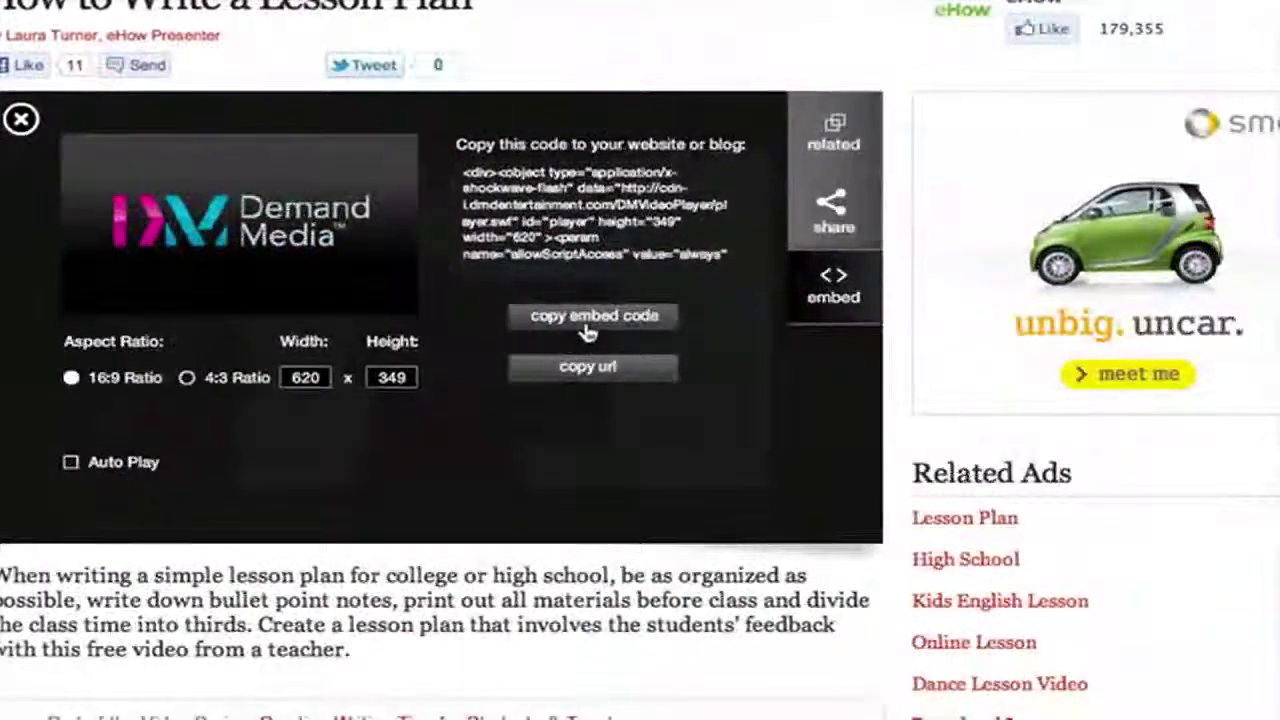
click(585, 328)
click(585, 328)
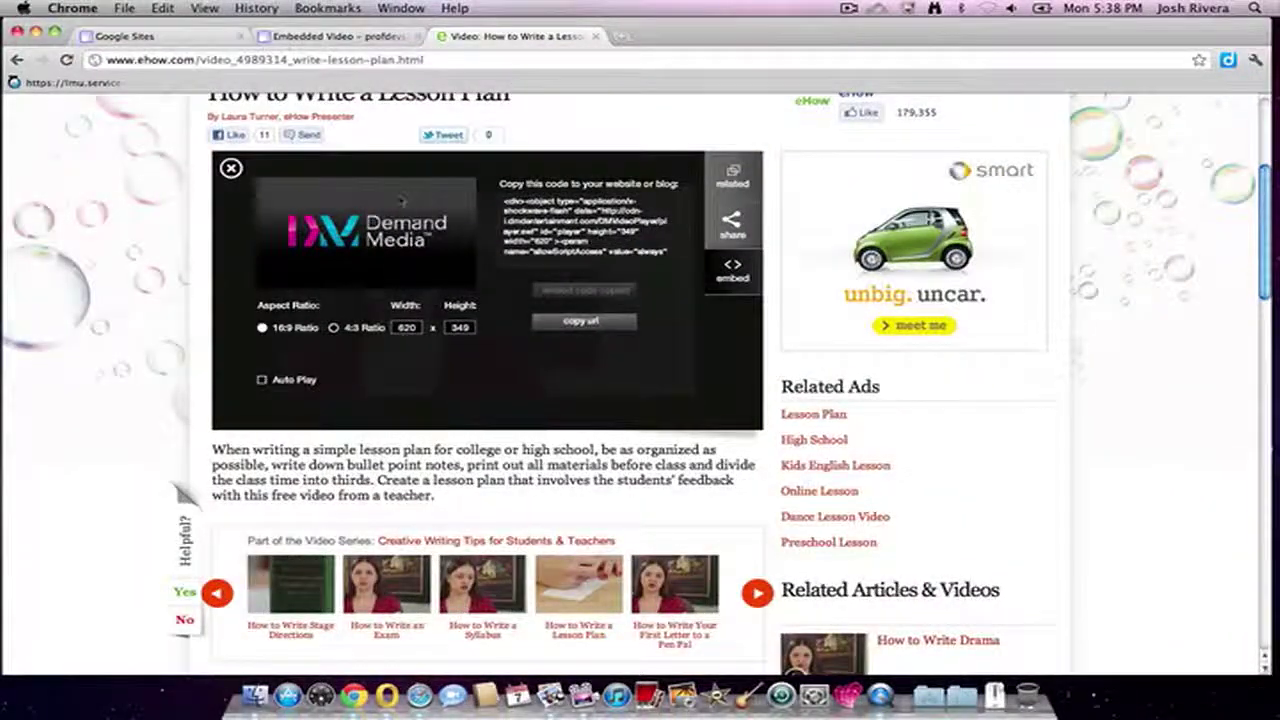
- Paste the copied eHow embed code into the Embed gadget's snippet box
click(318, 38)
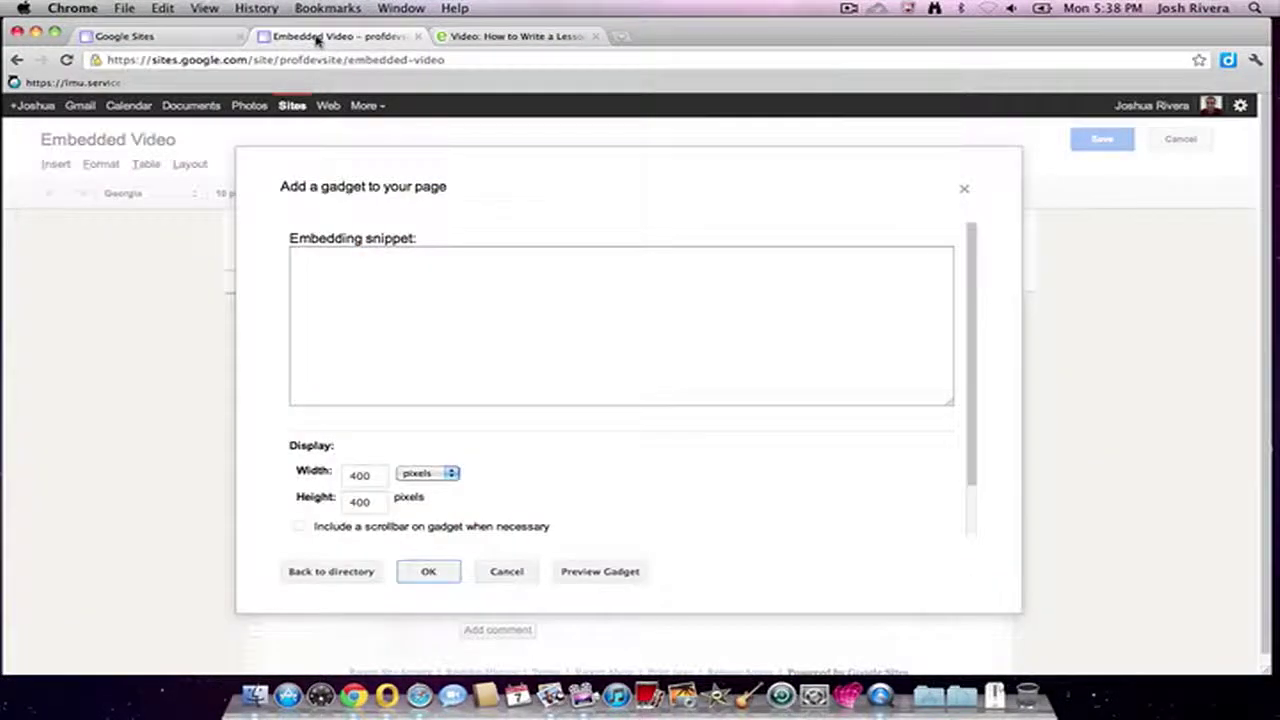
click(345, 275)
right_click(335, 270)
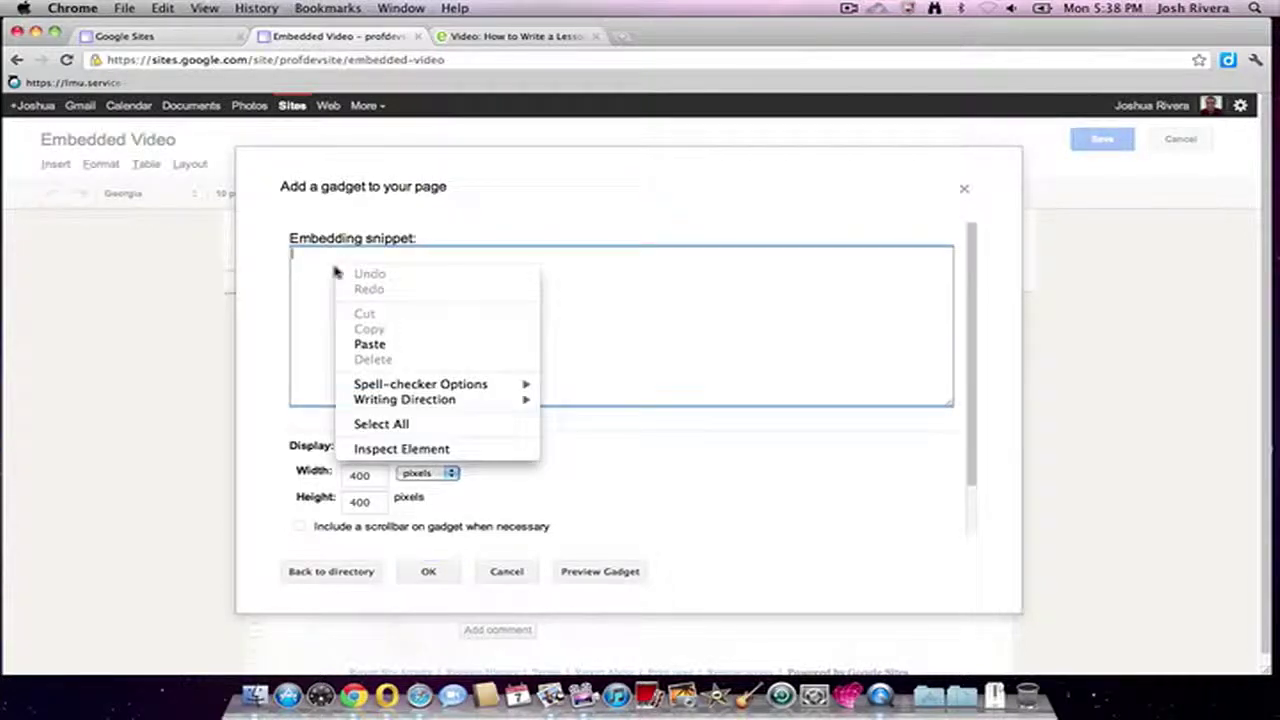
click(390, 344)
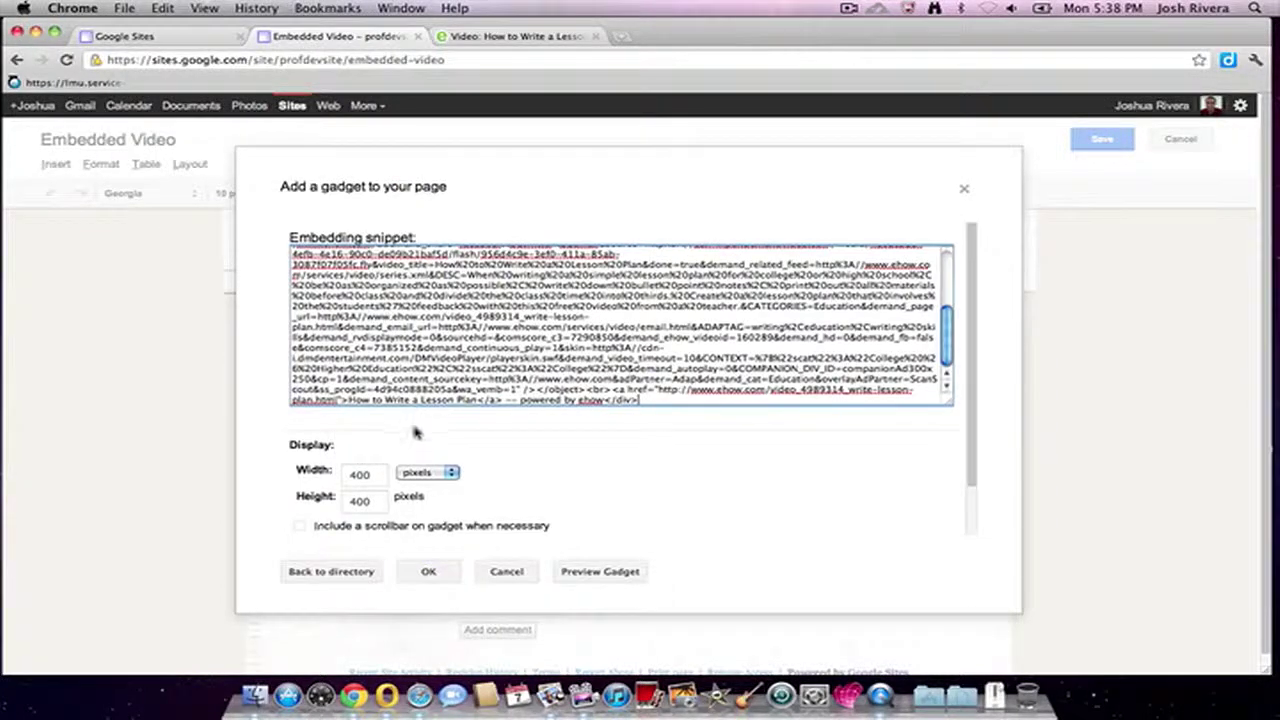
- Size the gadget 620×349, title it 'lesson plan video', and insert it
click(351, 411)
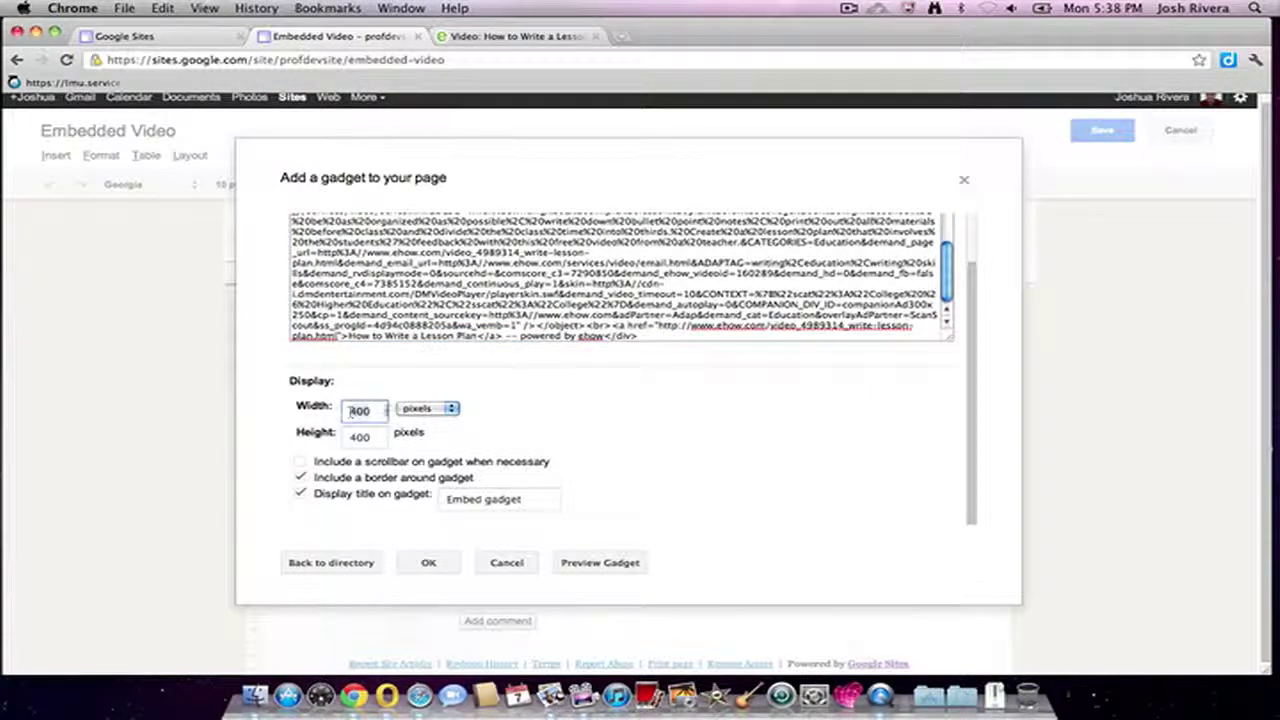
double_click(351, 411)
text(62)
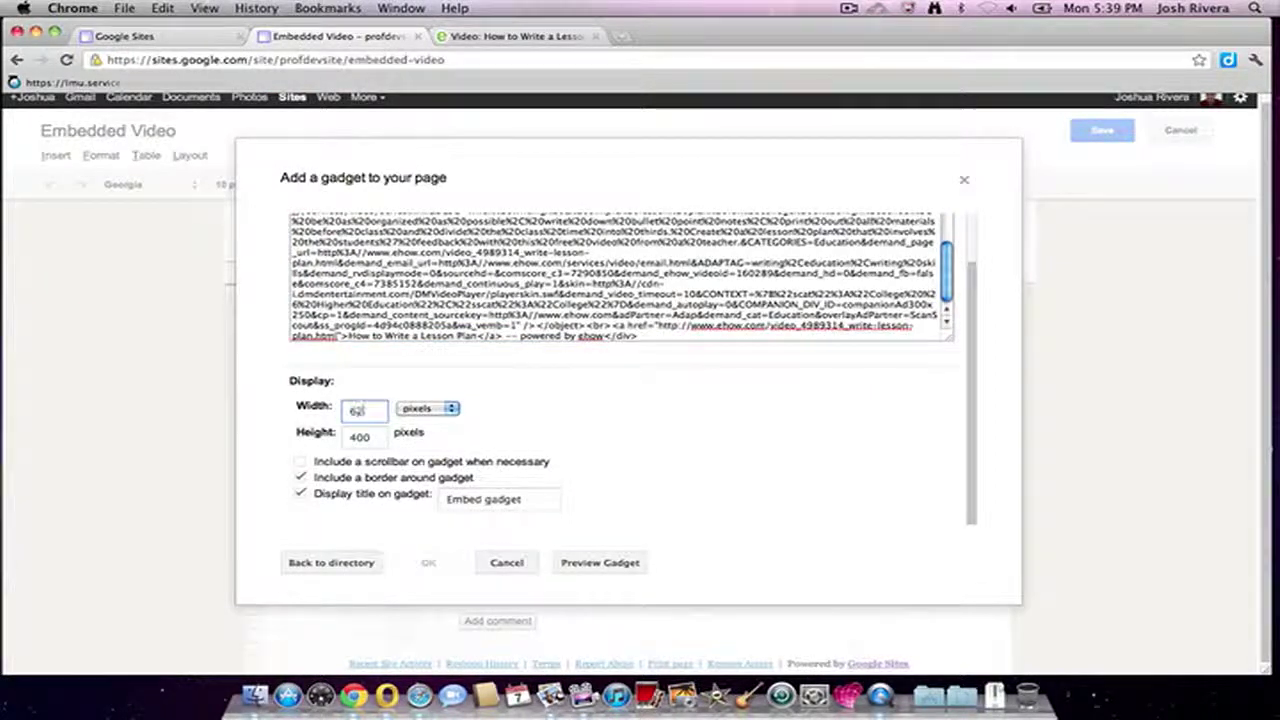
text(0)
click(373, 442)
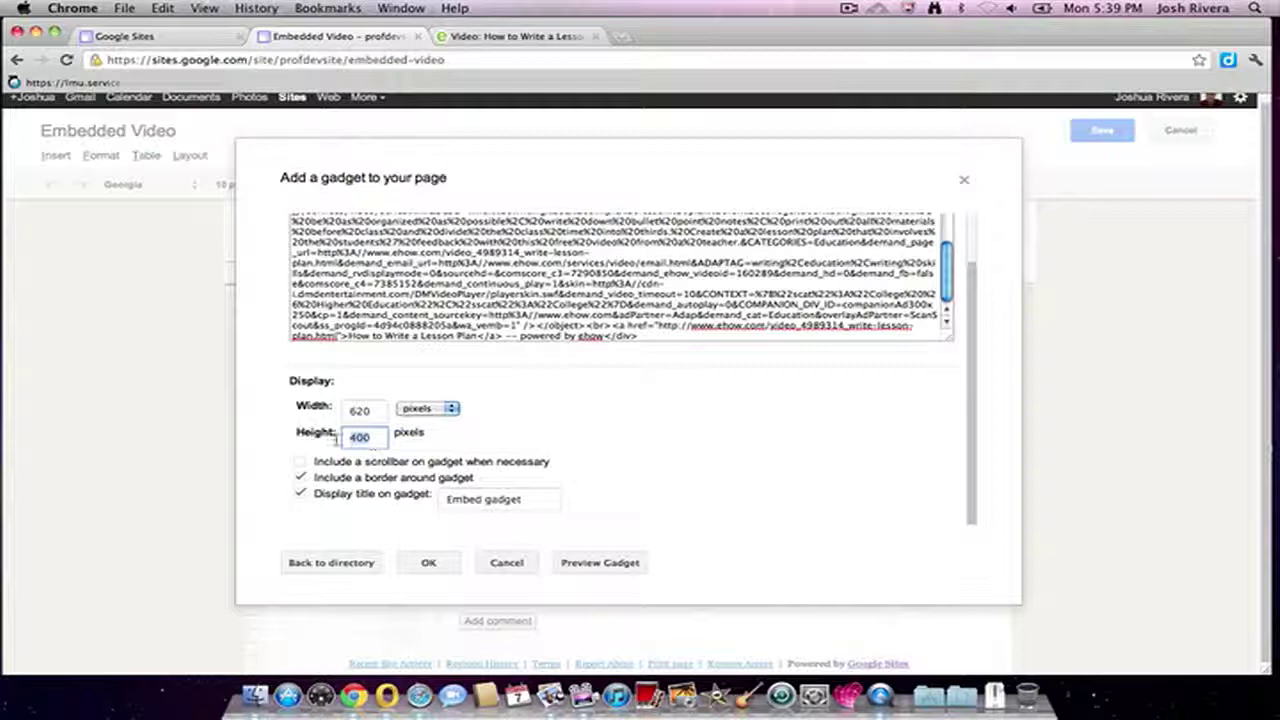
text(349)
key(Tab)
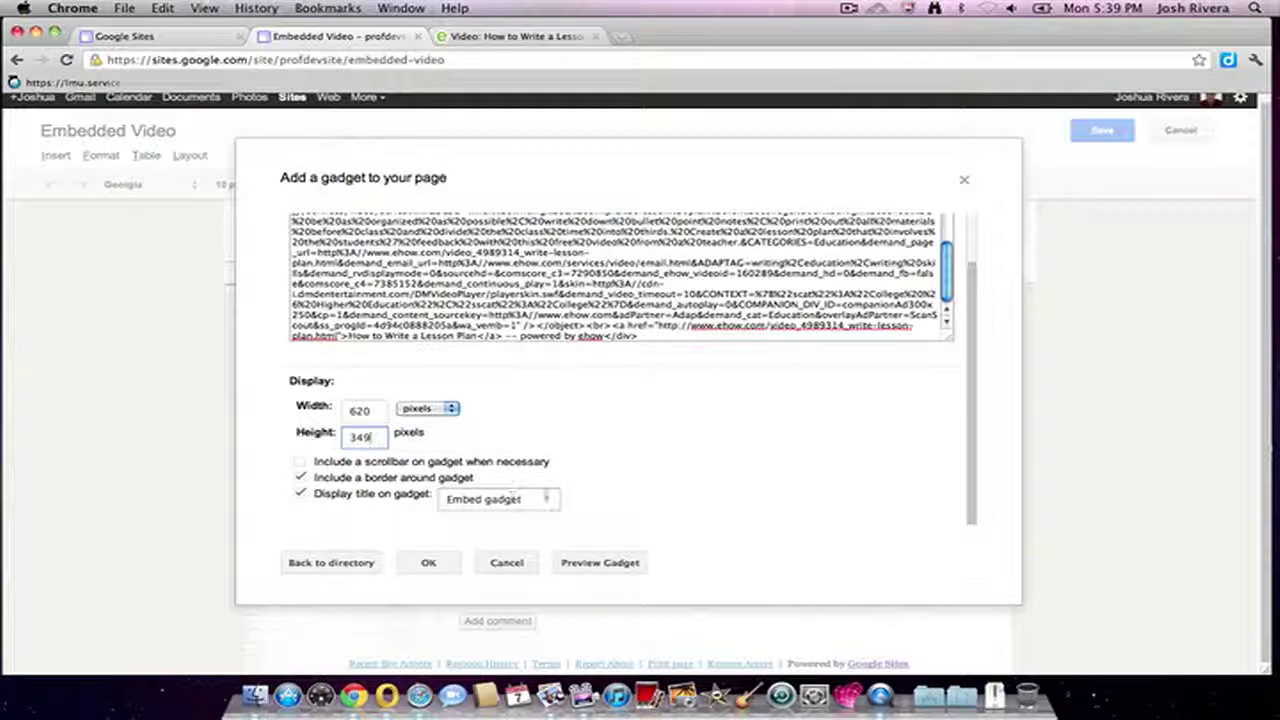
text(Les)
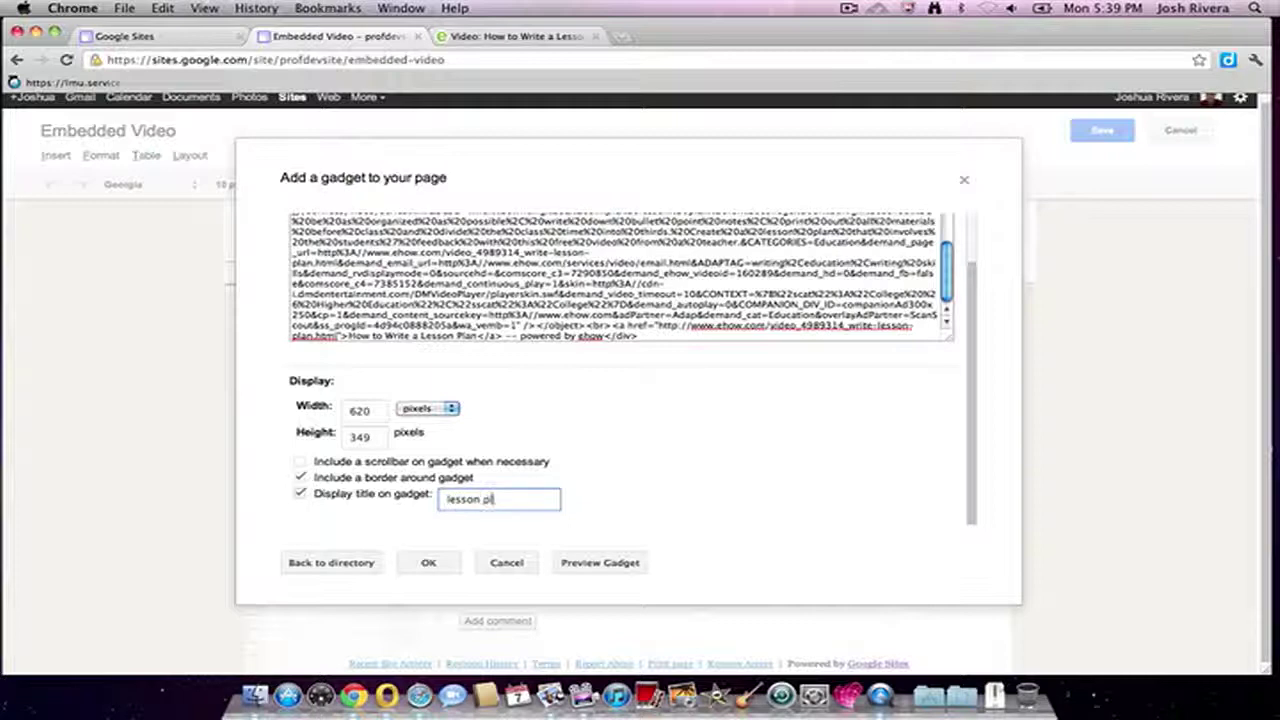
click(440, 565)
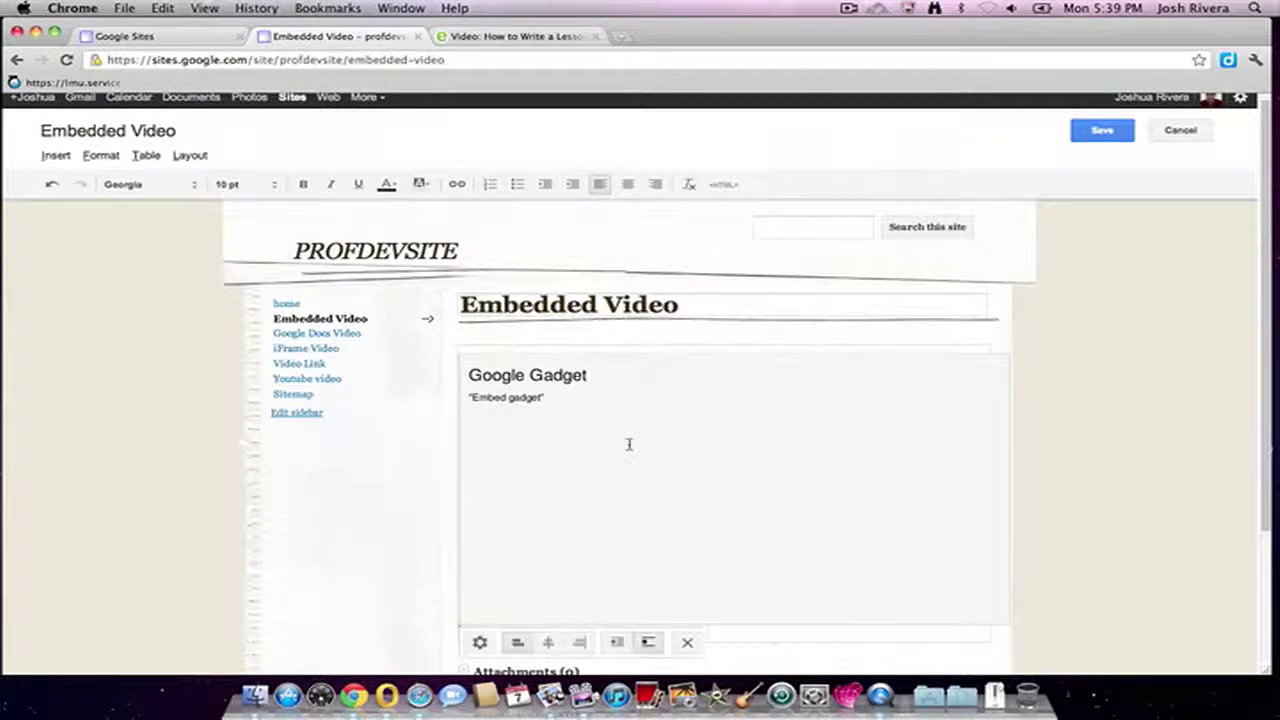
- Save the Embedded Video page, play-test the lesson video, then go to iFrame Video
click(1105, 131)
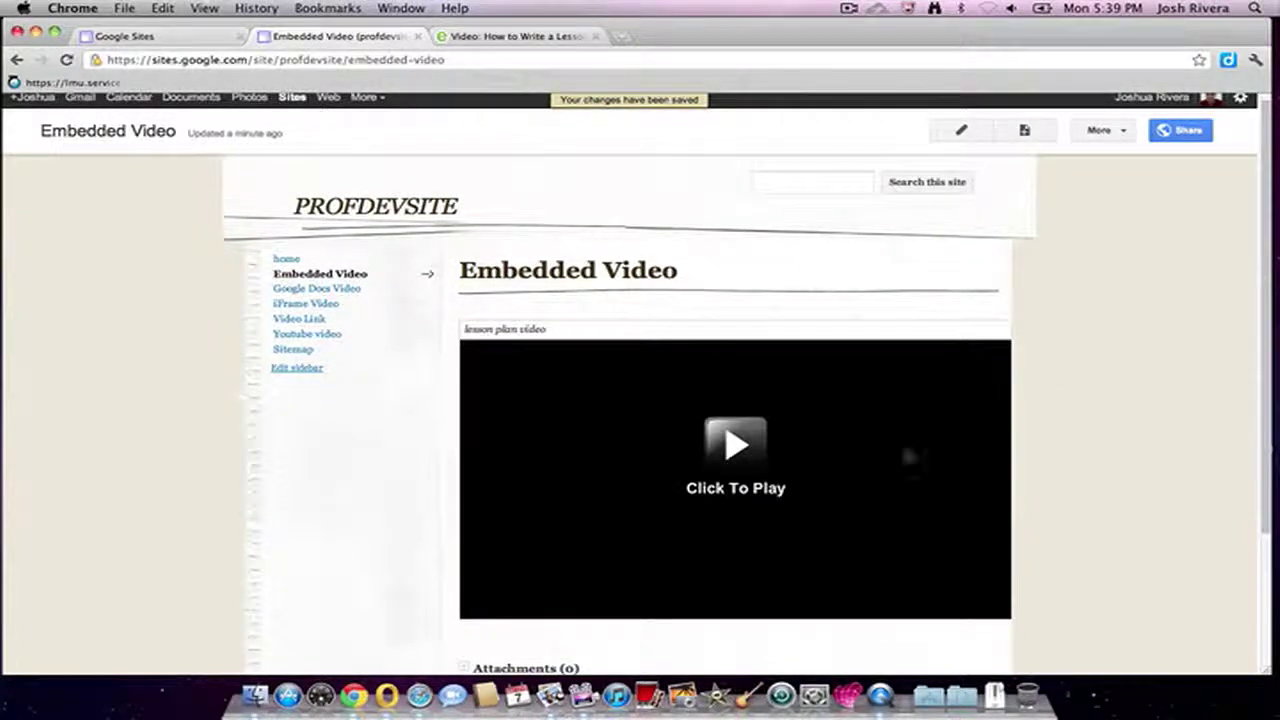
click(947, 524)
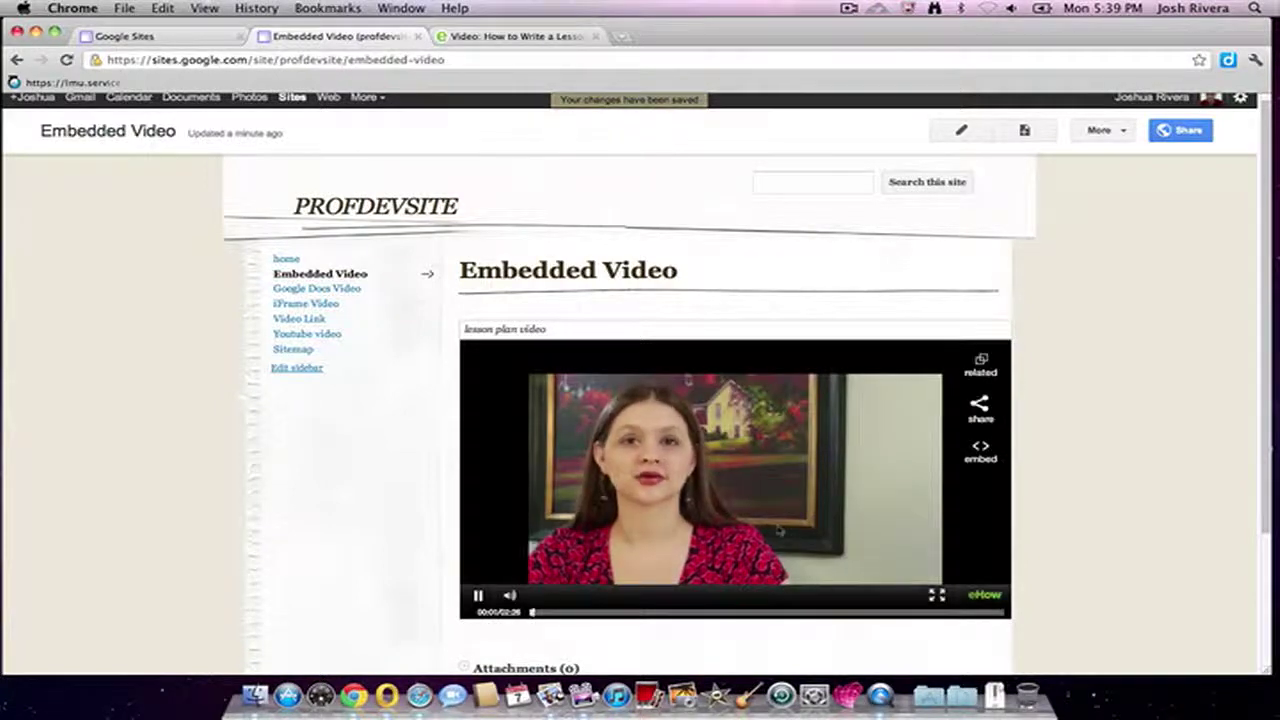
click(477, 596)
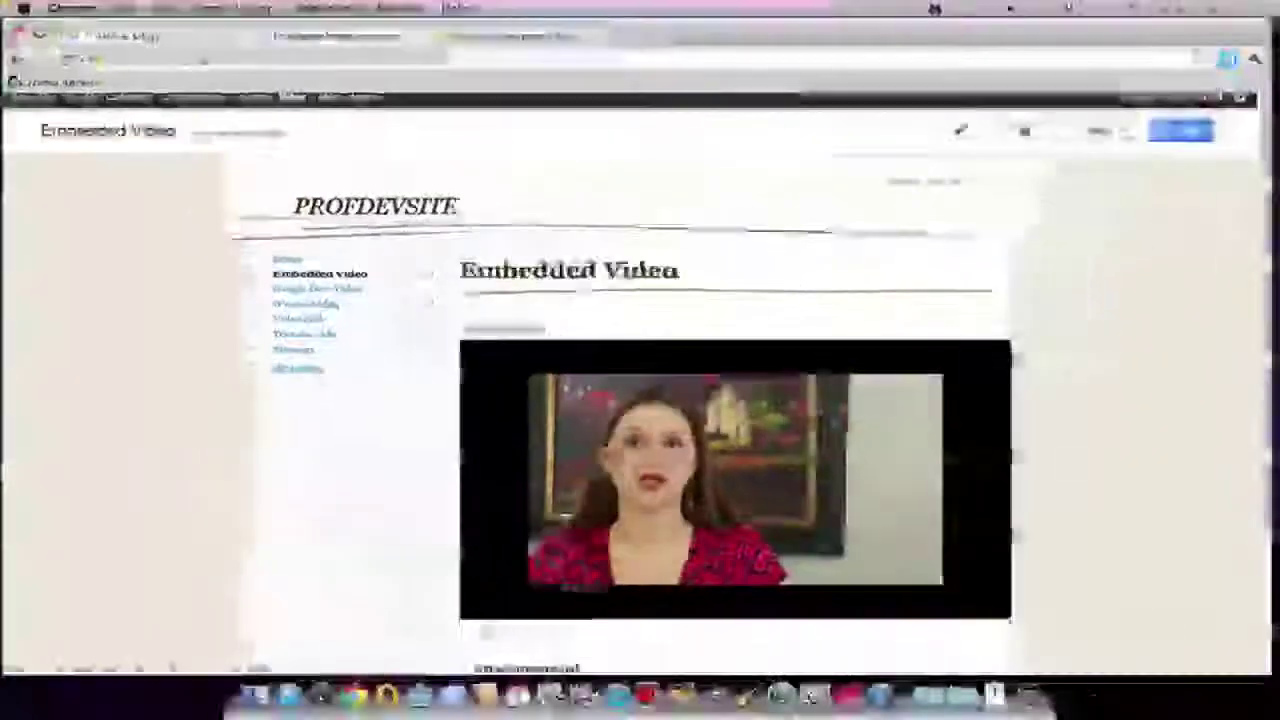
click(306, 305)
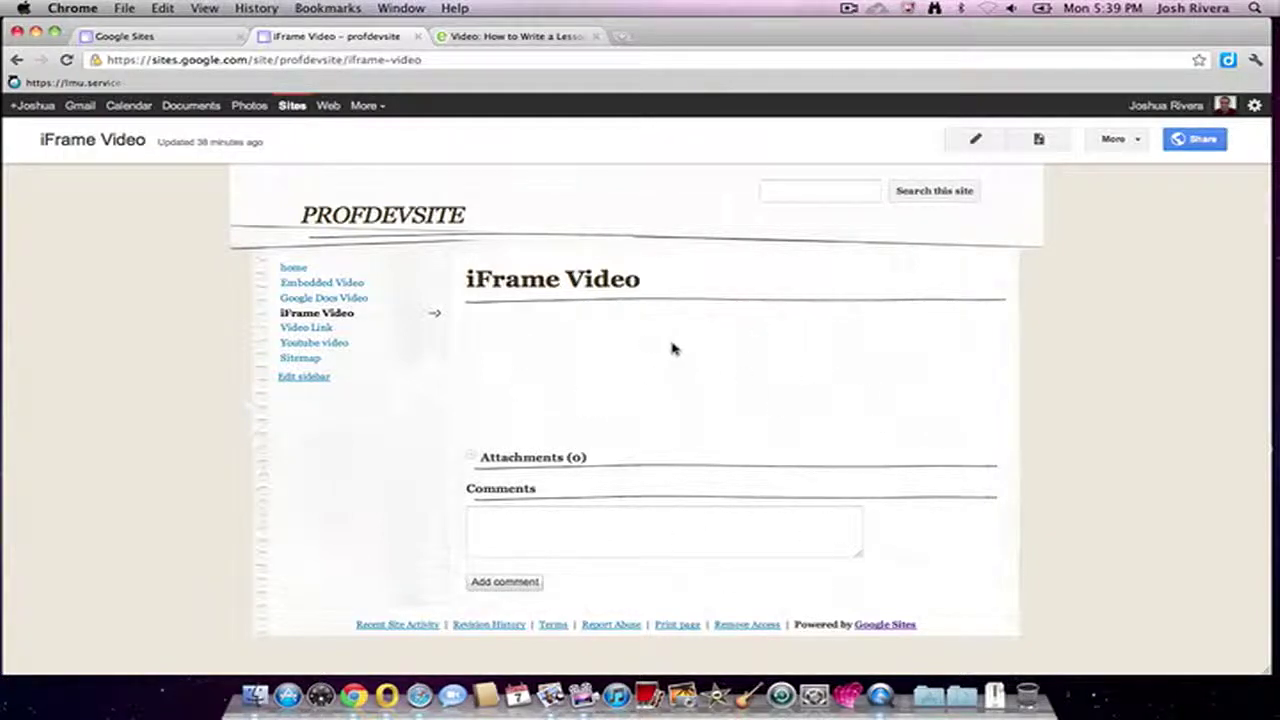
- Edit the iFrame Video page and pick the Include gadget (iframe) via an 'iframe' gallery search
click(976, 139)
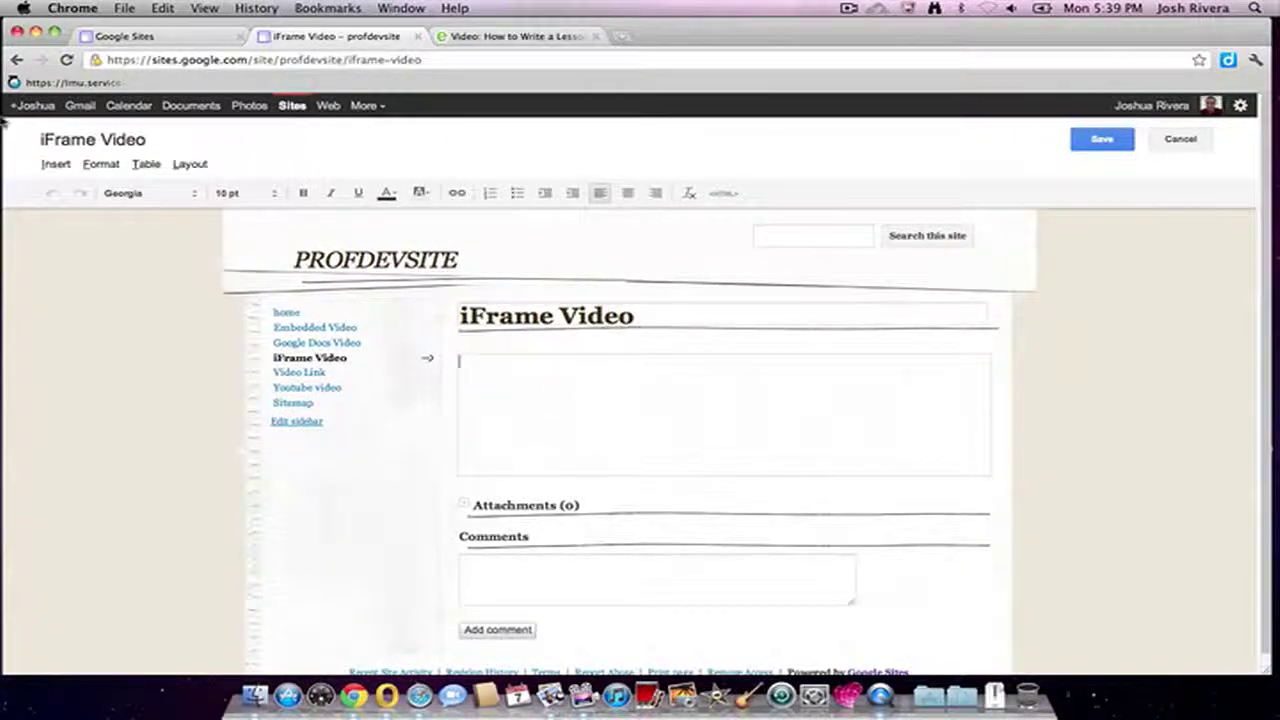
click(55, 165)
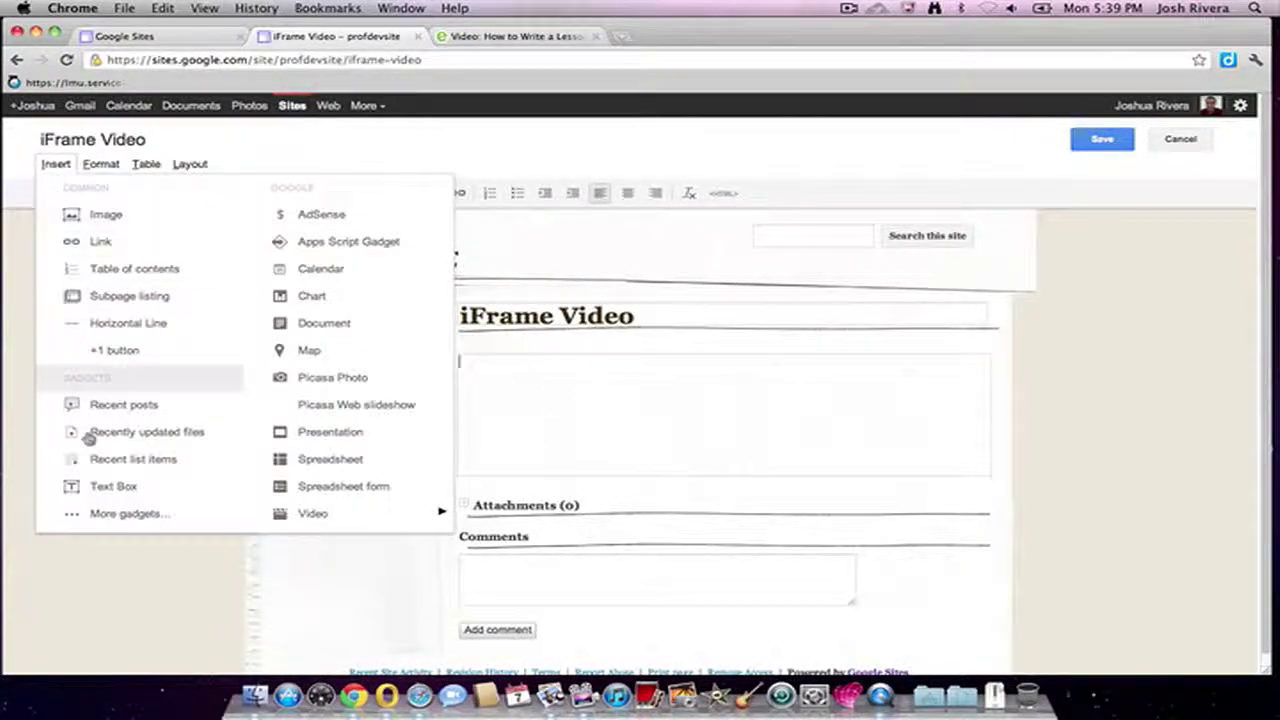
click(107, 517)
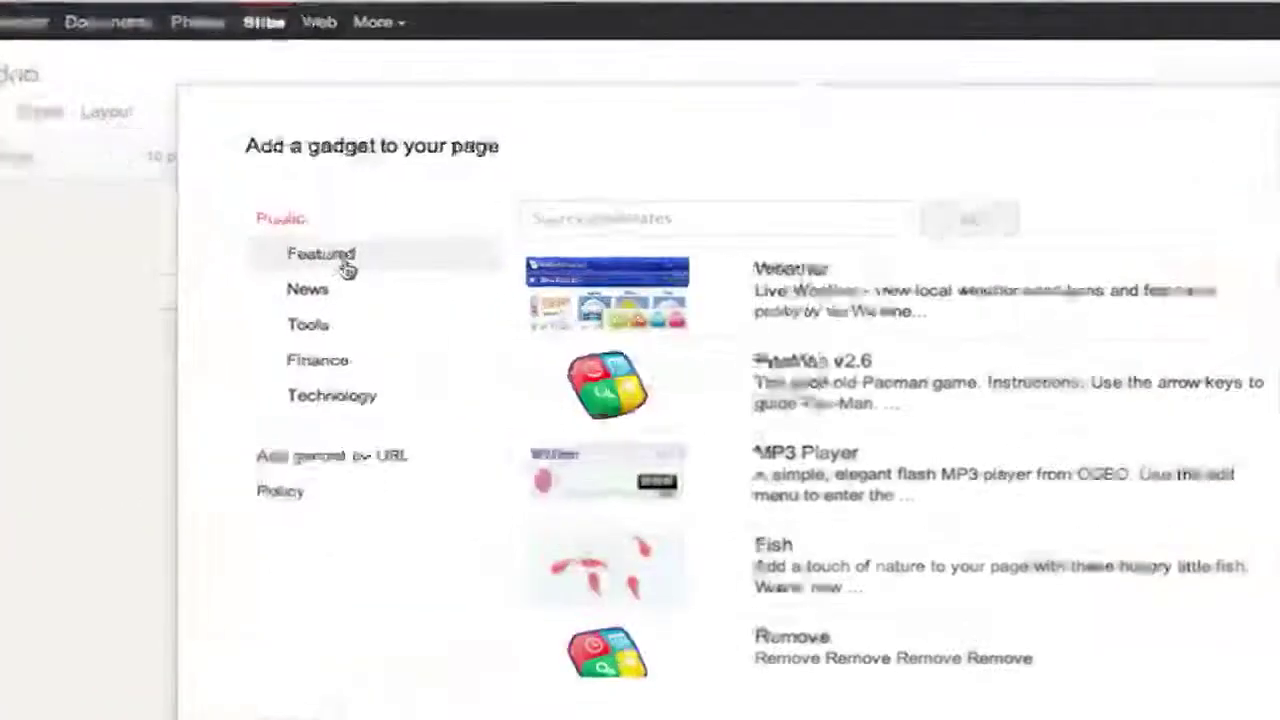
click(346, 262)
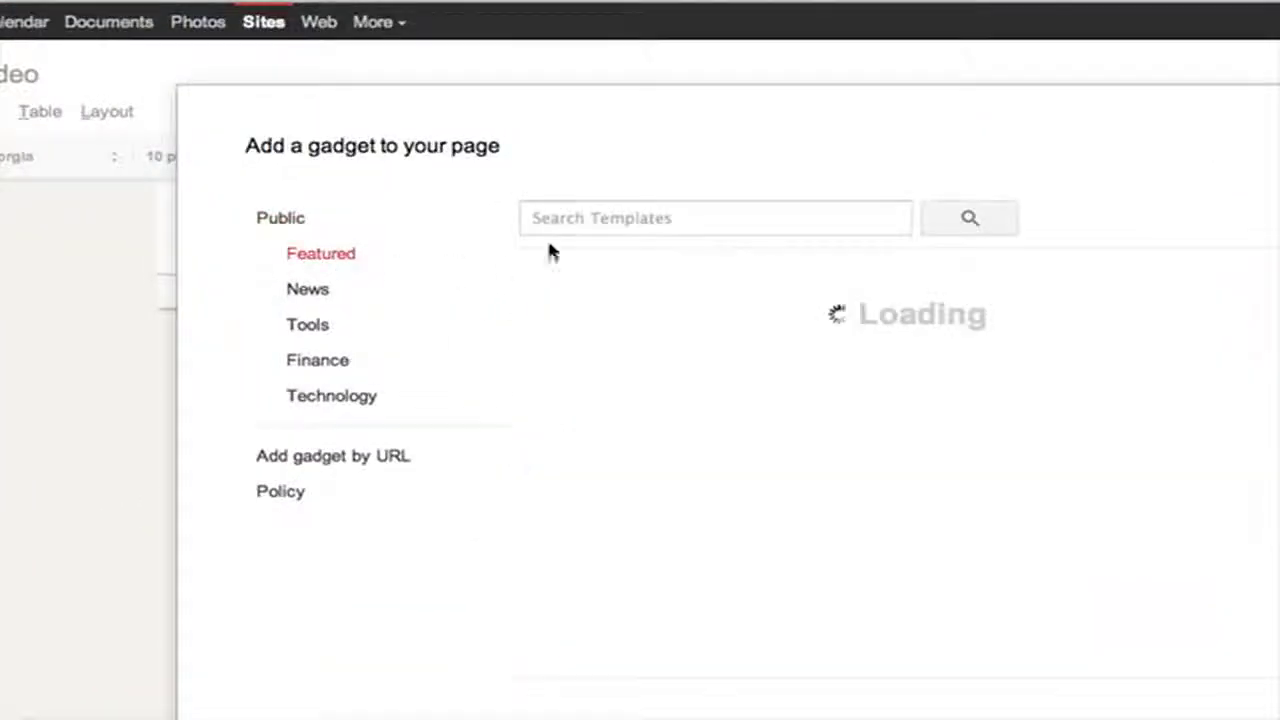
click(603, 228)
text(iframe)
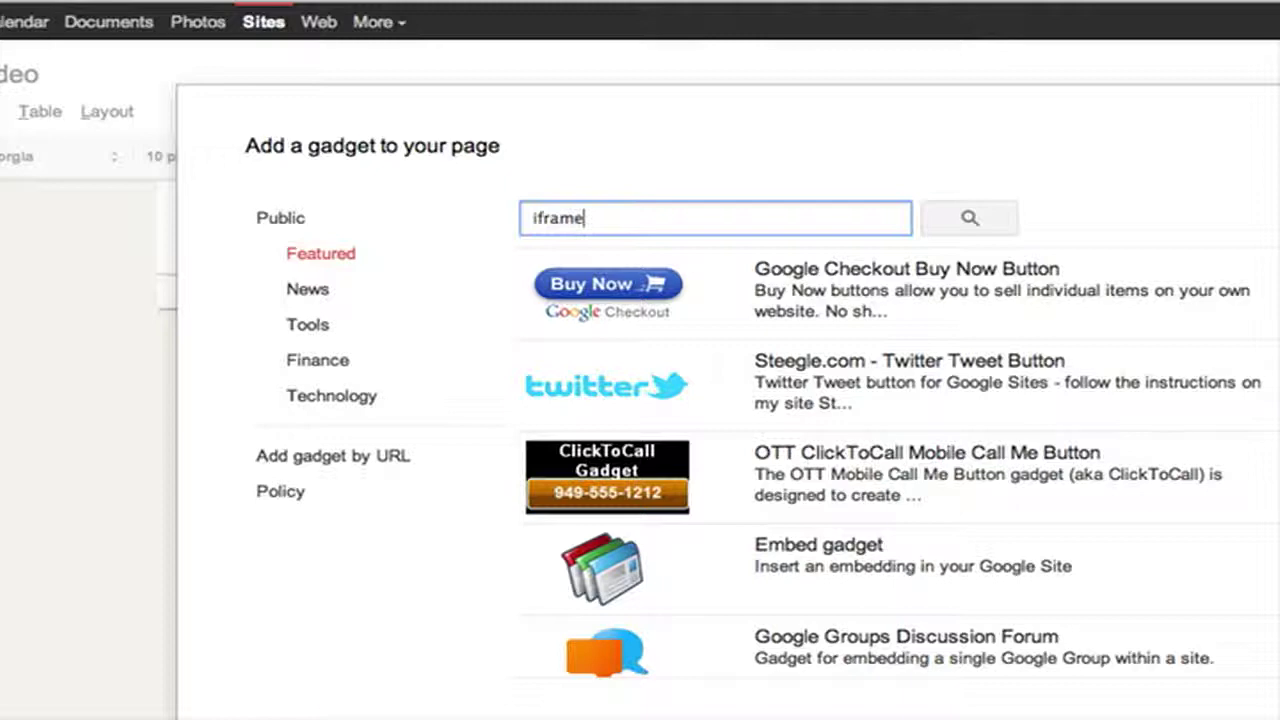
key(Return)
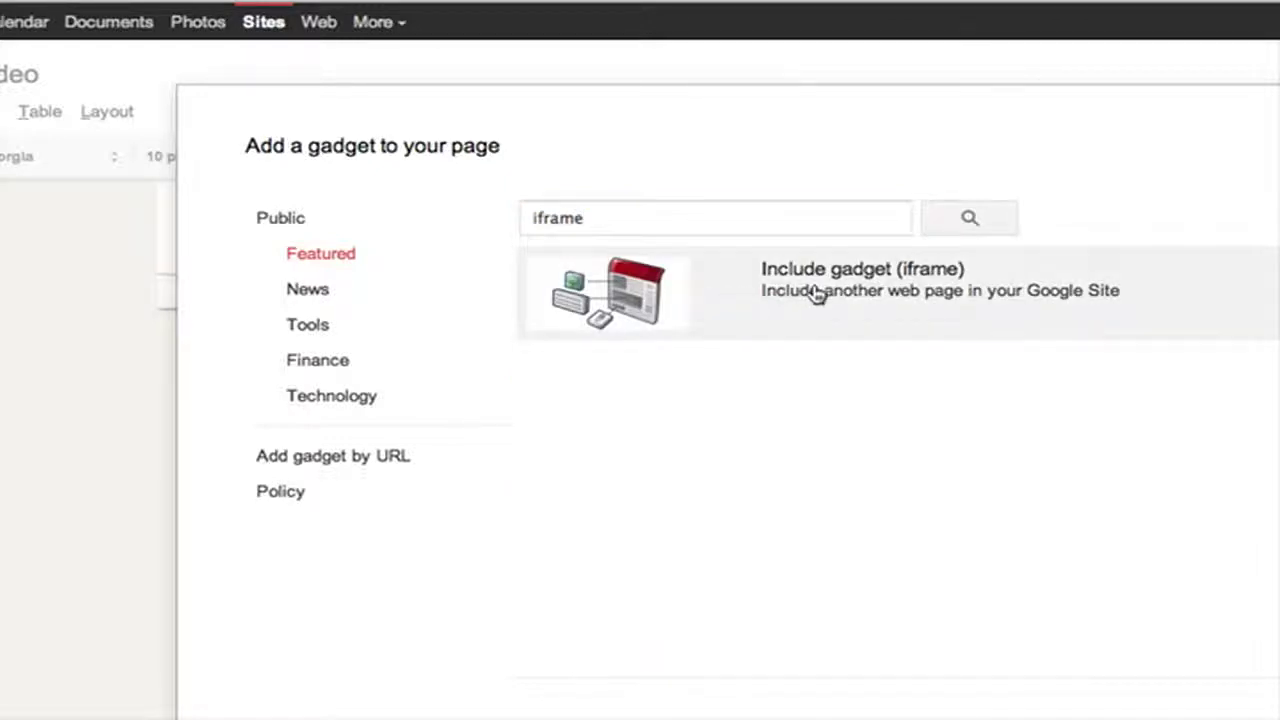
click(818, 293)
click(678, 537)
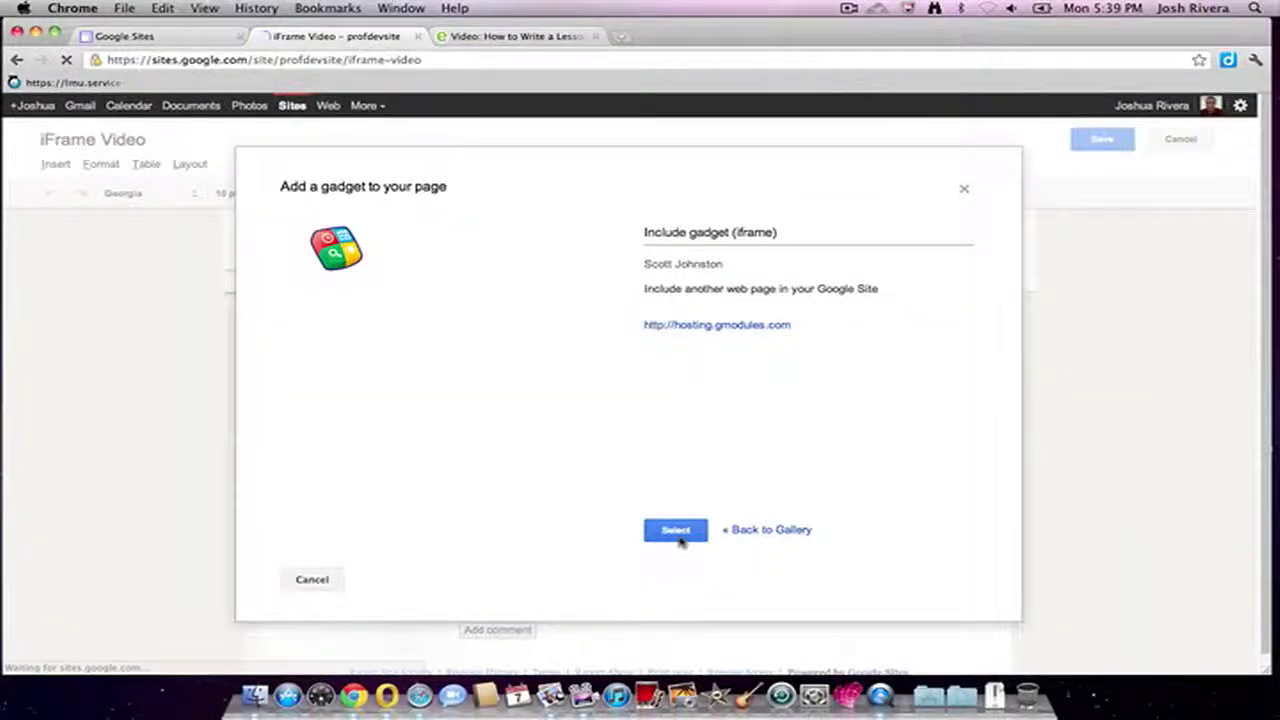
- Copy the eHow lesson-plan page's address and paste it into 'URL to content'
click(510, 37)
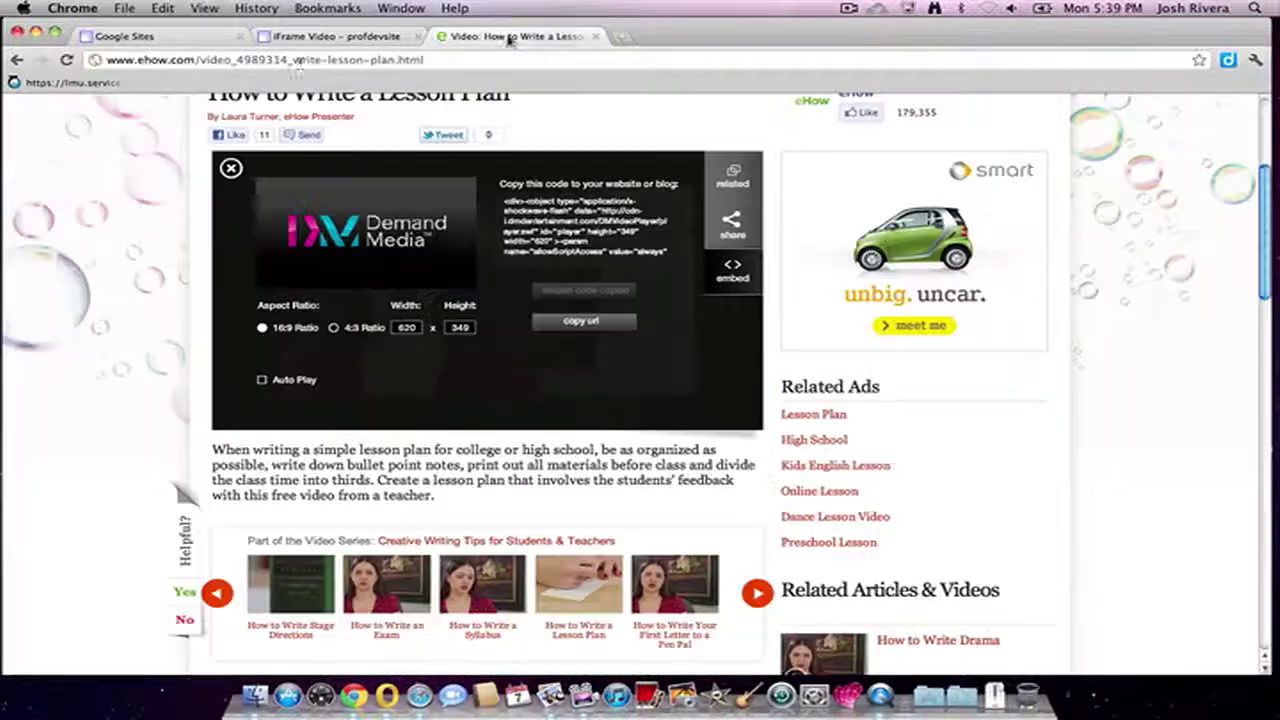
triple_click(242, 59)
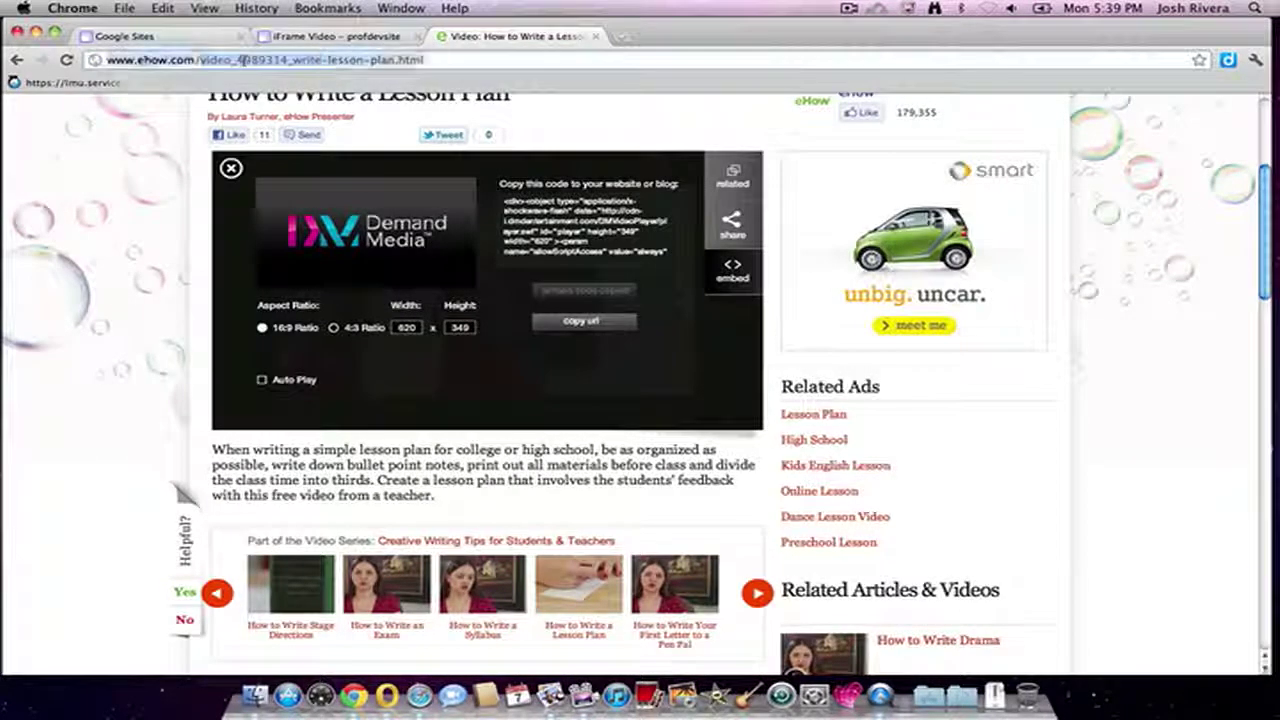
click(330, 36)
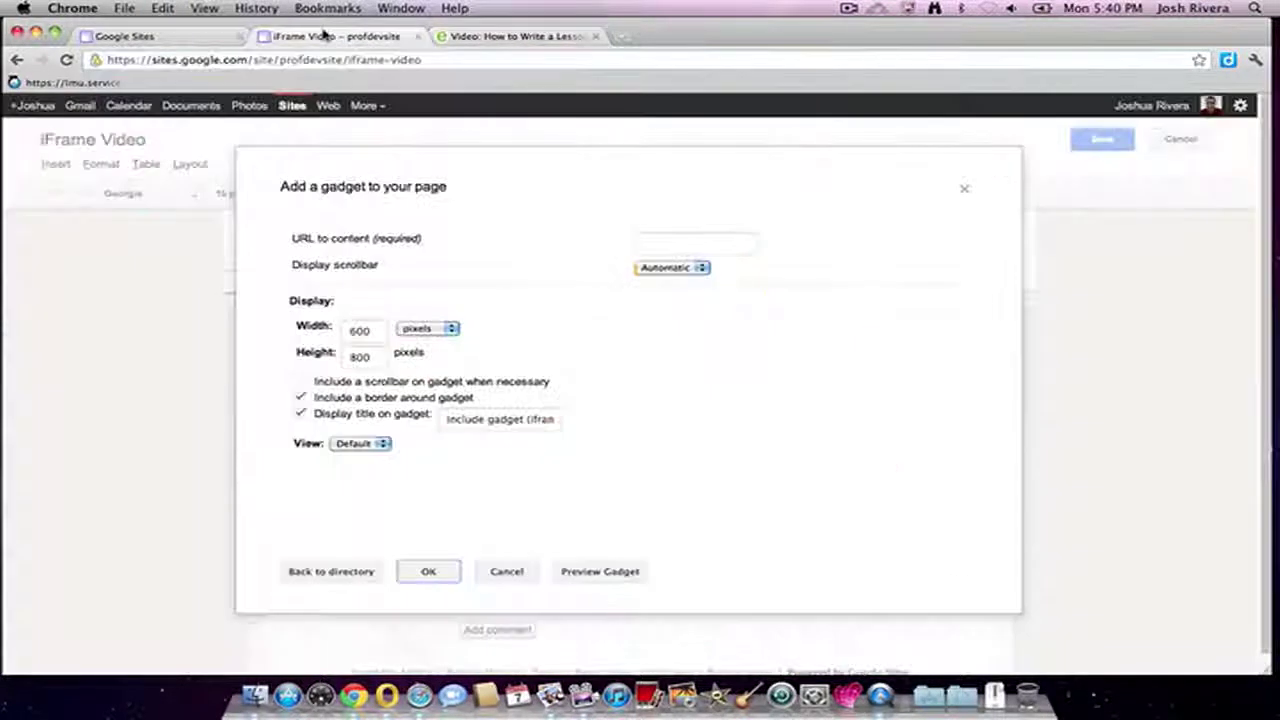
click(686, 246)
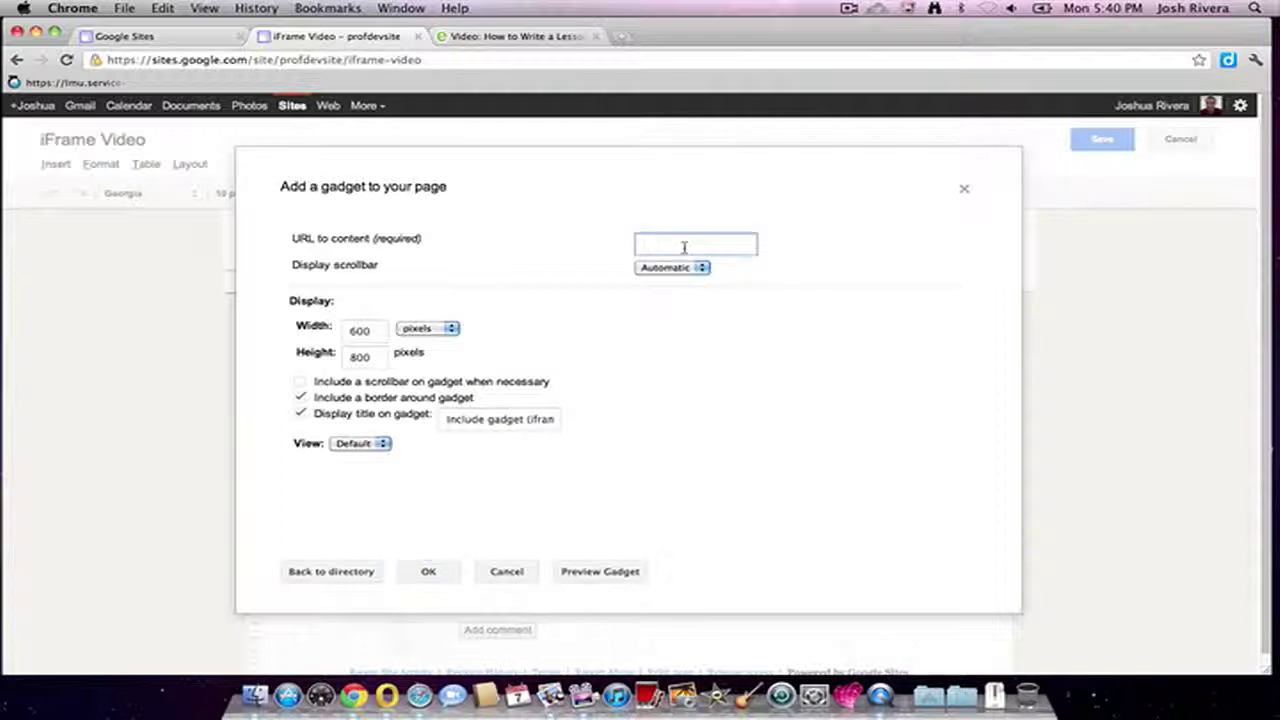
right_click(684, 246)
click(740, 323)
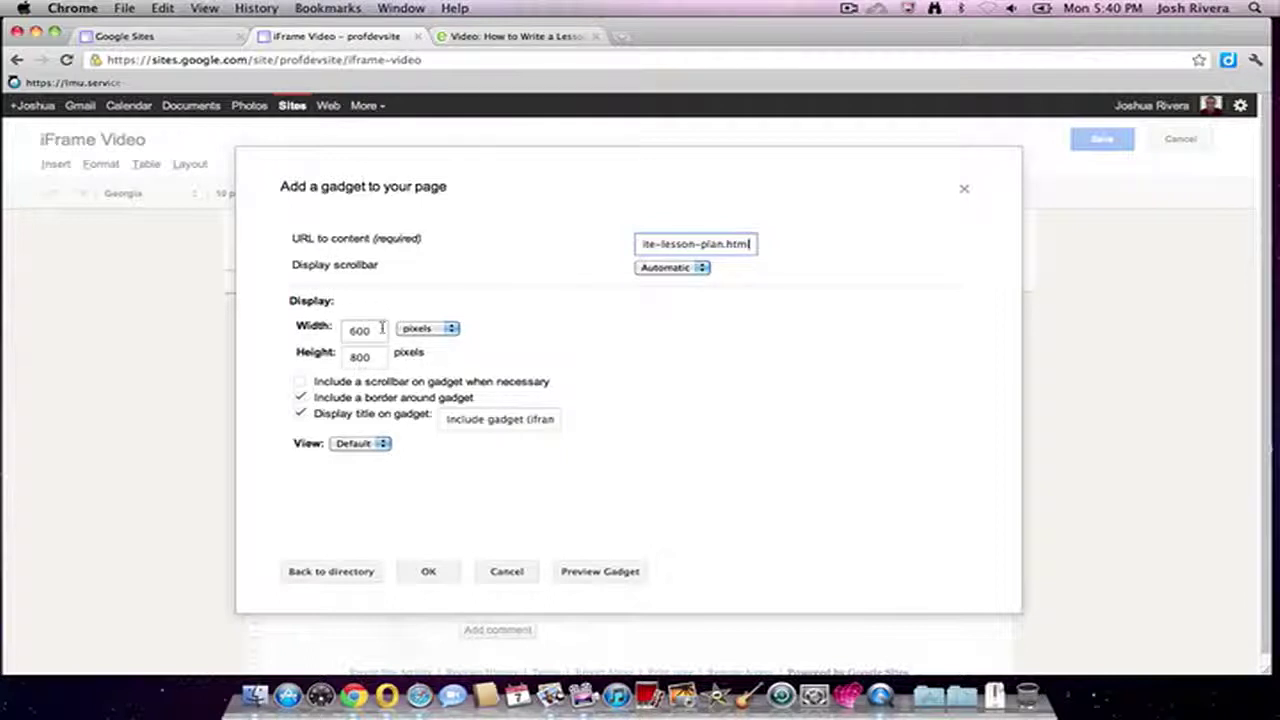
- Replace the default gadget title with 'Lesson Plan Video'
triple_click(492, 421)
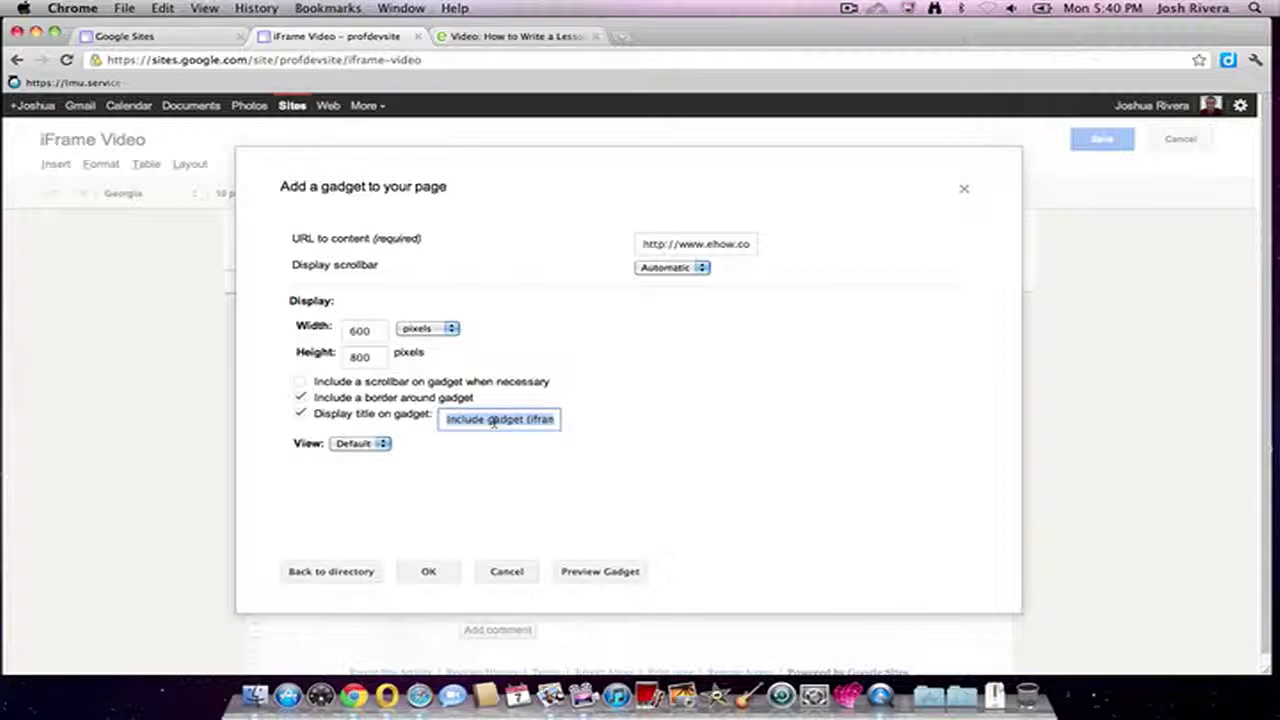
text(Lesson Plan)
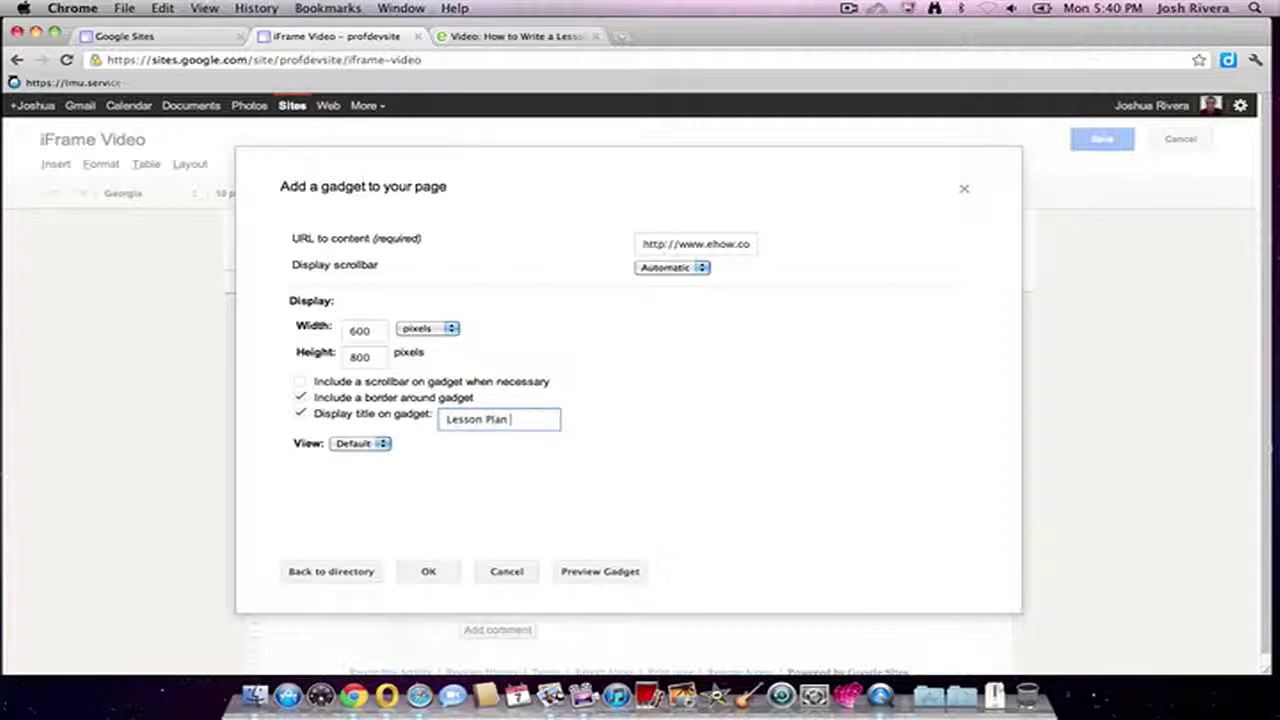
key(BackSpace)
key(BackSpace)
key(BackSpace)
text(de)
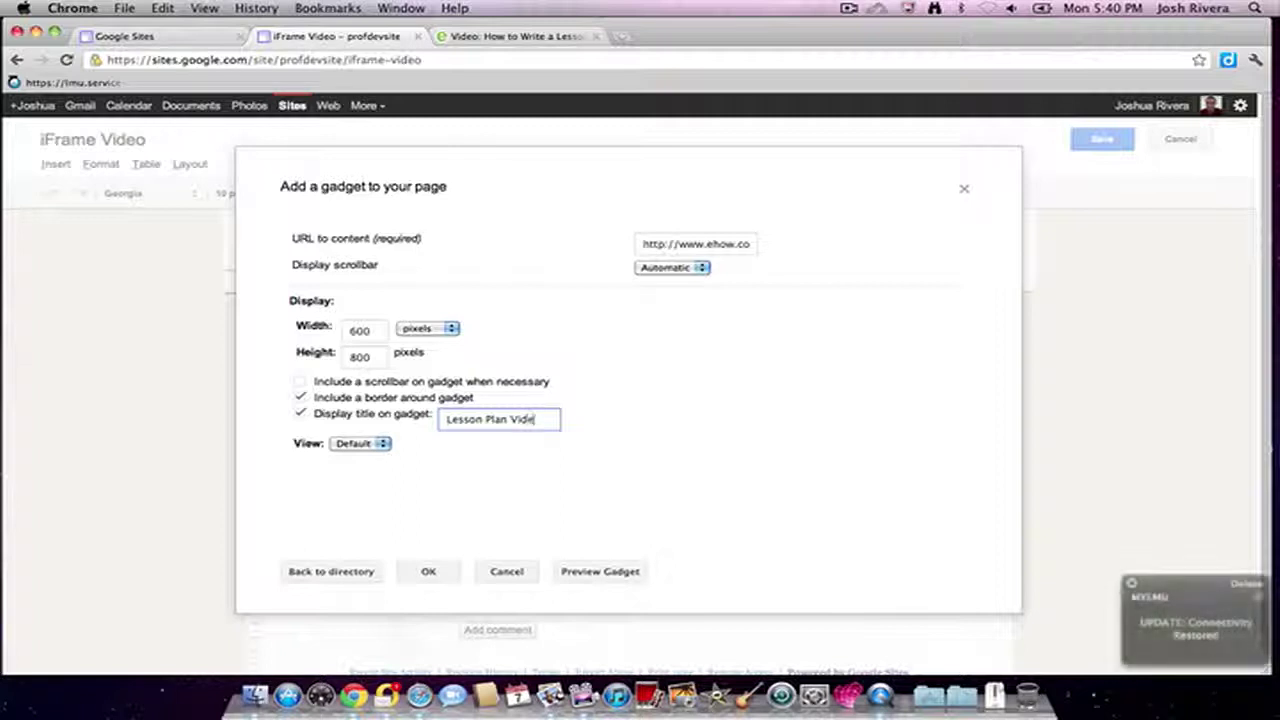
text(o)
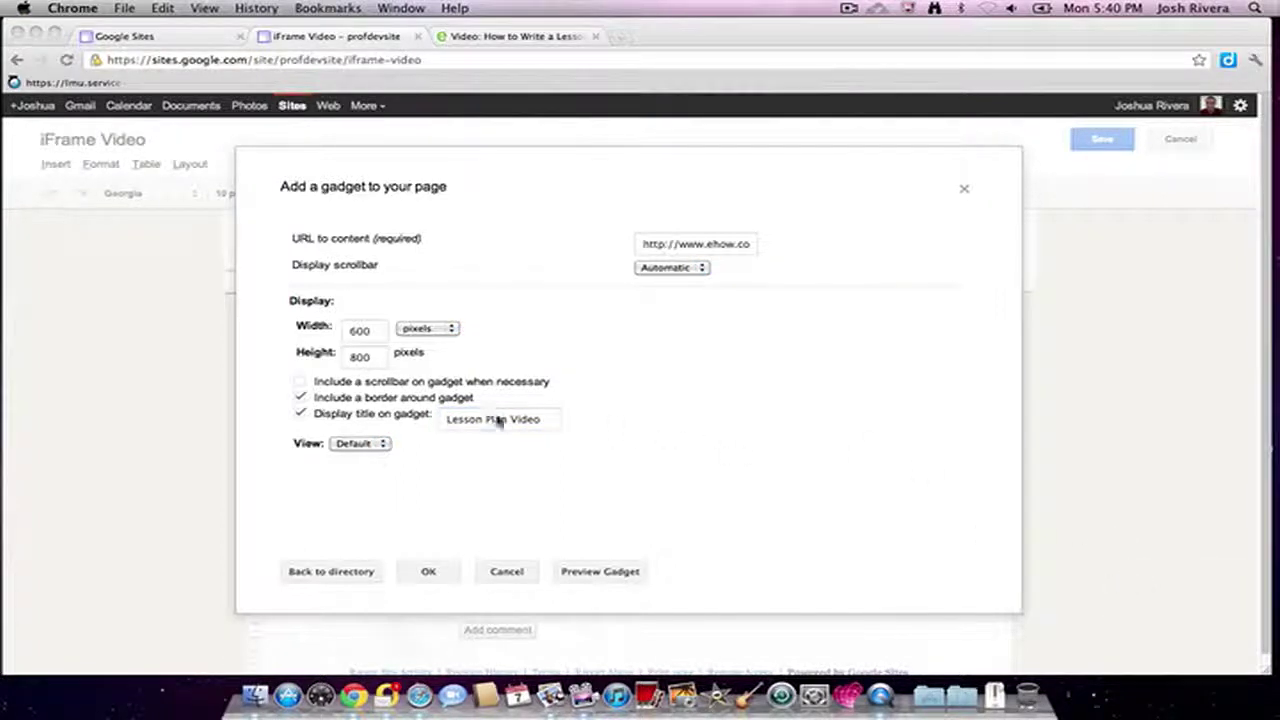
- Insert the configured Include gadget and save the iFrame Video page
click(430, 573)
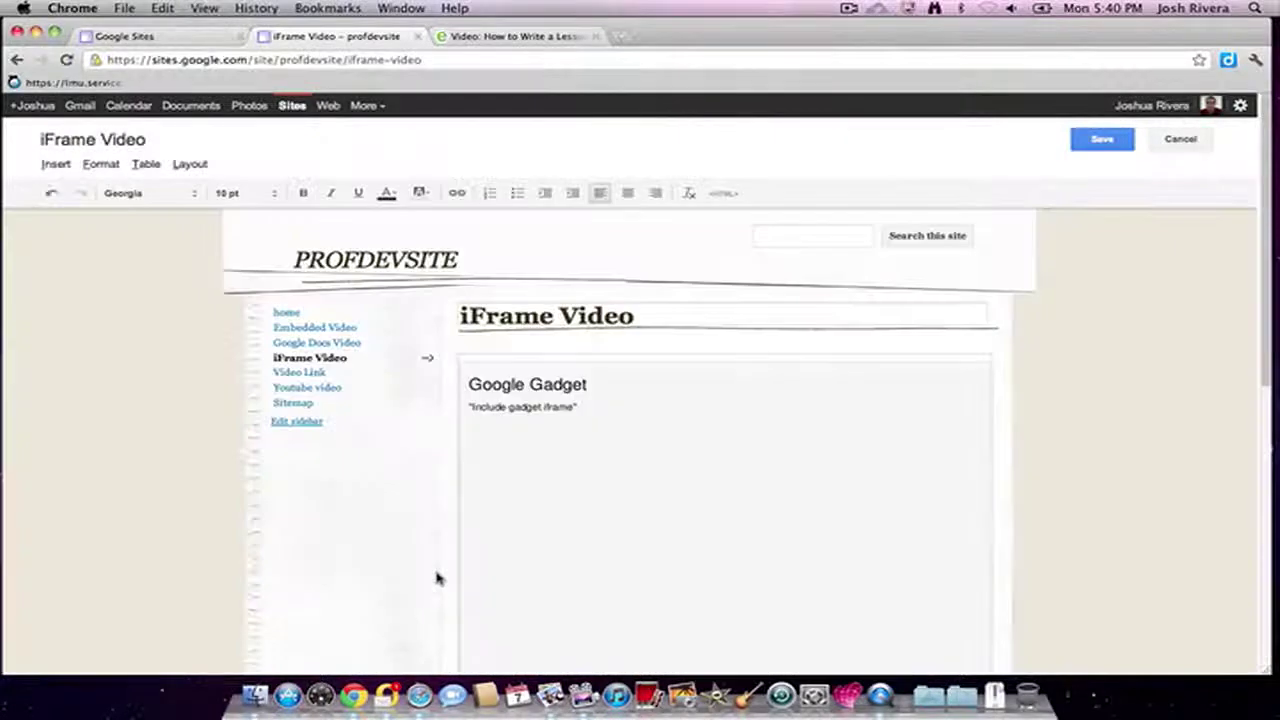
scroll(668, 455, down, 5)
scroll(680, 463, up, 3)
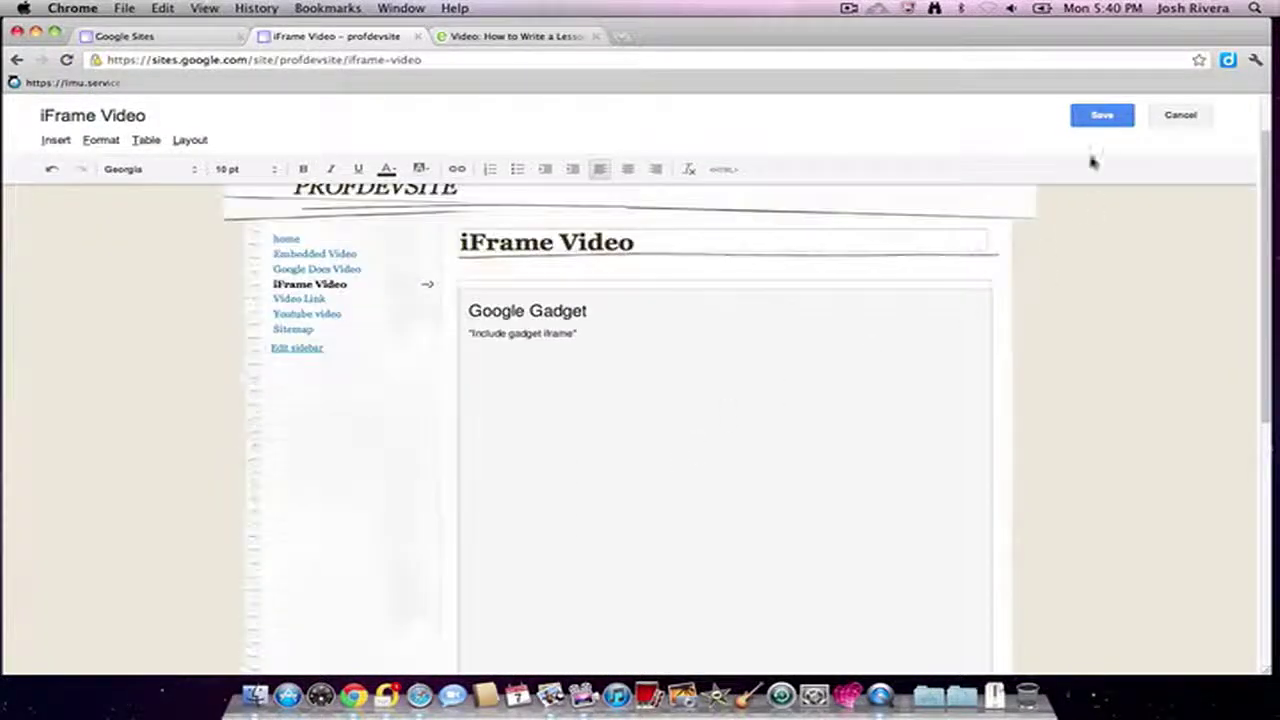
click(1100, 117)
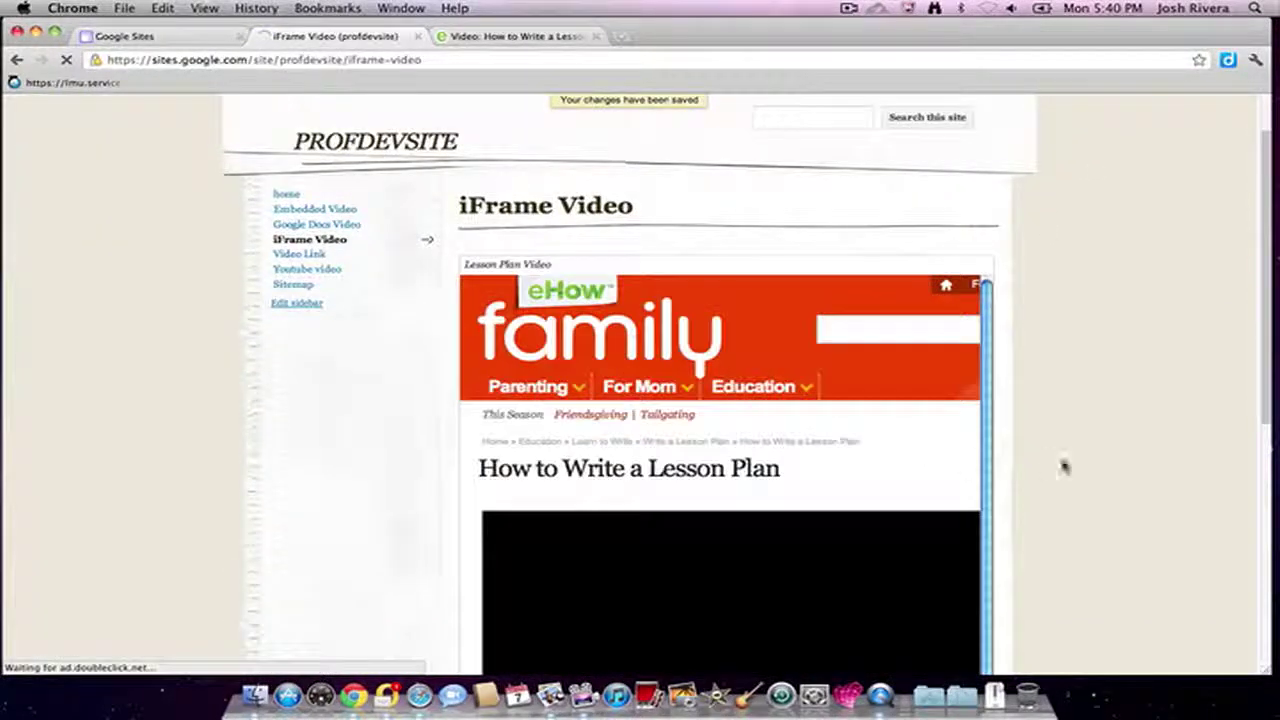
- Scroll around the embedded eHow page to check it loads fully
scroll(1074, 434, down, 1)
scroll(1108, 463, down, 1)
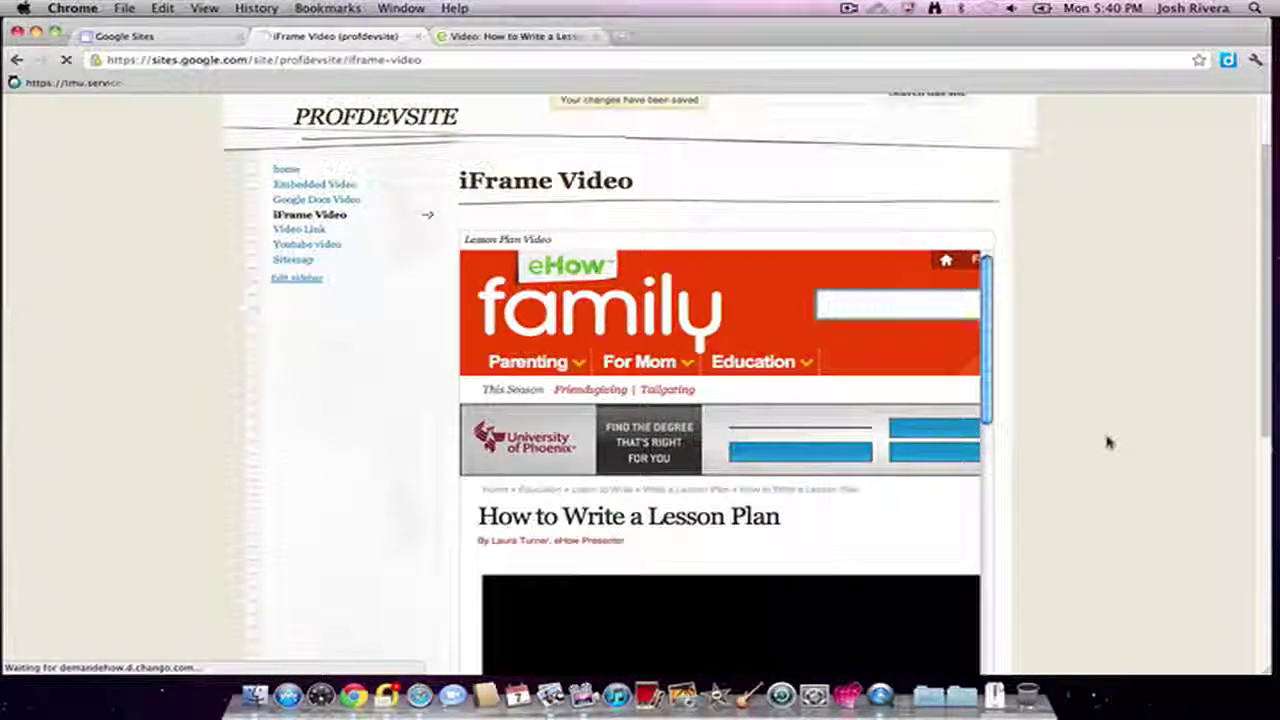
scroll(1108, 443, down, 1)
scroll(730, 400, right, 2)
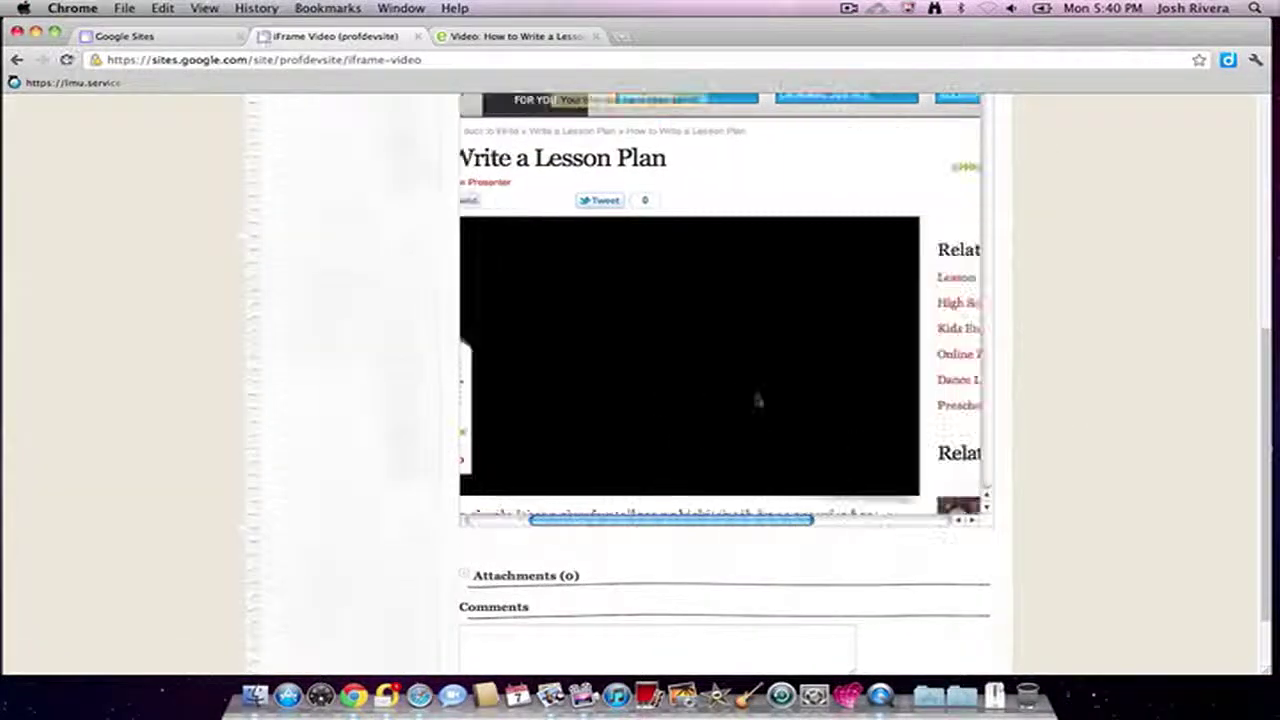
scroll(757, 401, left, 1)
scroll(757, 401, left, 1)
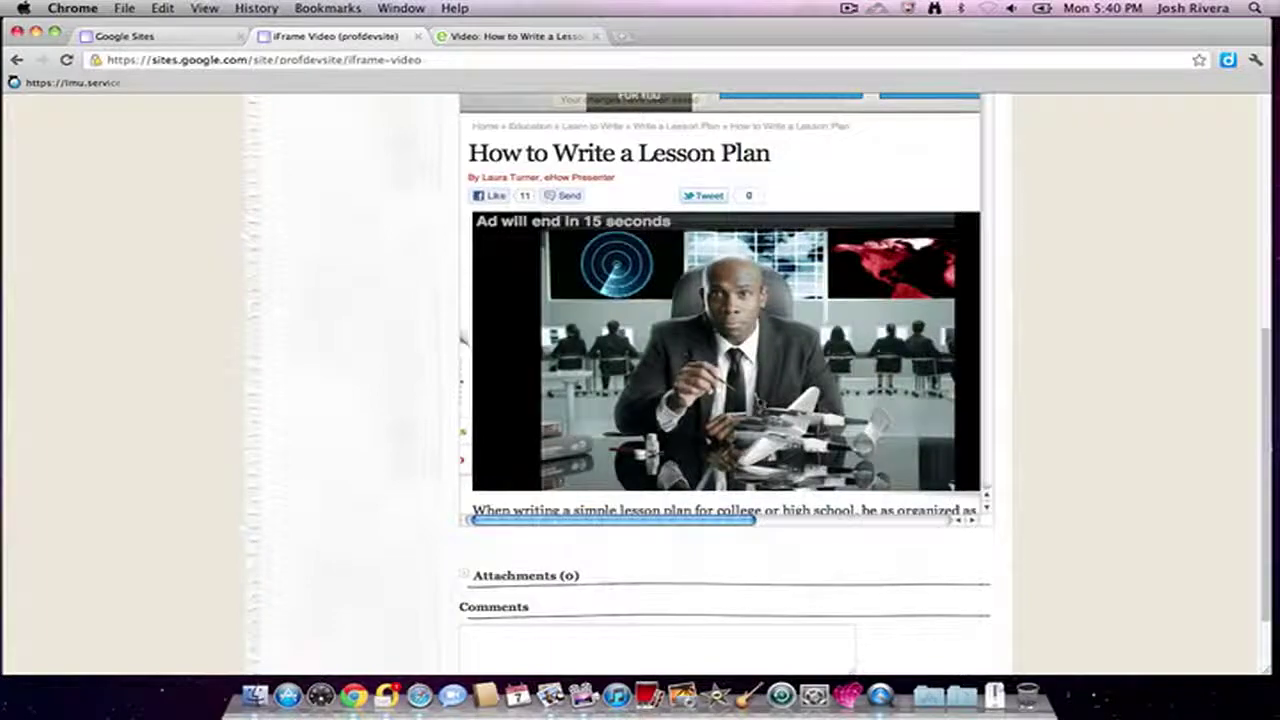
scroll(714, 449, down, 2)
scroll(720, 455, down, 1)
scroll(720, 455, up, 3)
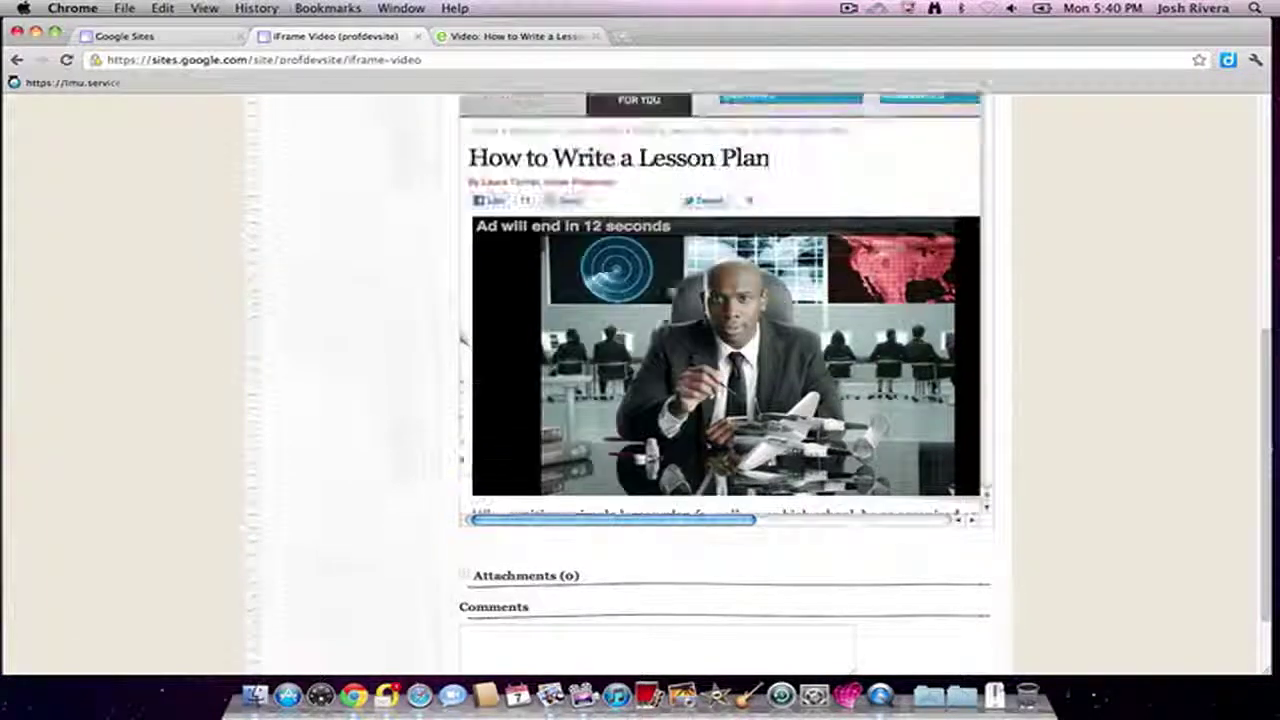
scroll(720, 455, up, 3)
scroll(714, 357, down, 3)
scroll(714, 357, right, 1)
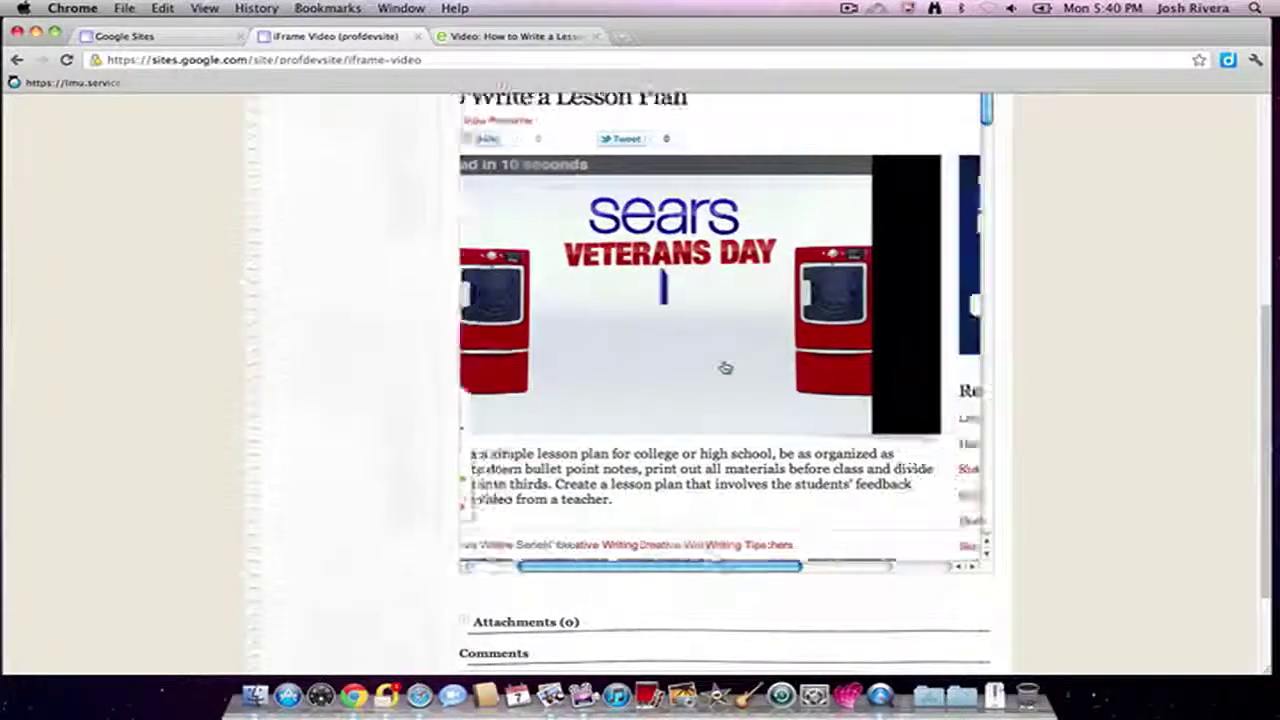
scroll(723, 366, right, 1)
scroll(723, 366, left, 1)
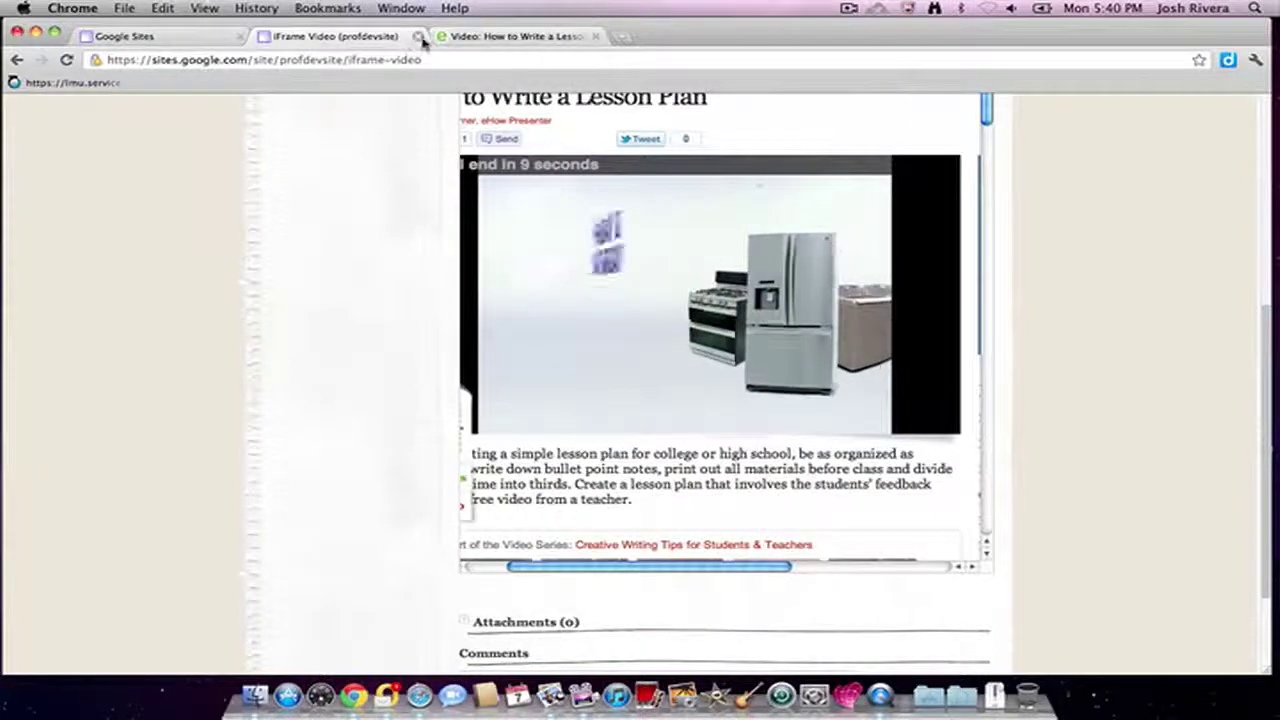
- Pause the video's opening ad and close the advertiser page it opens
click(511, 169)
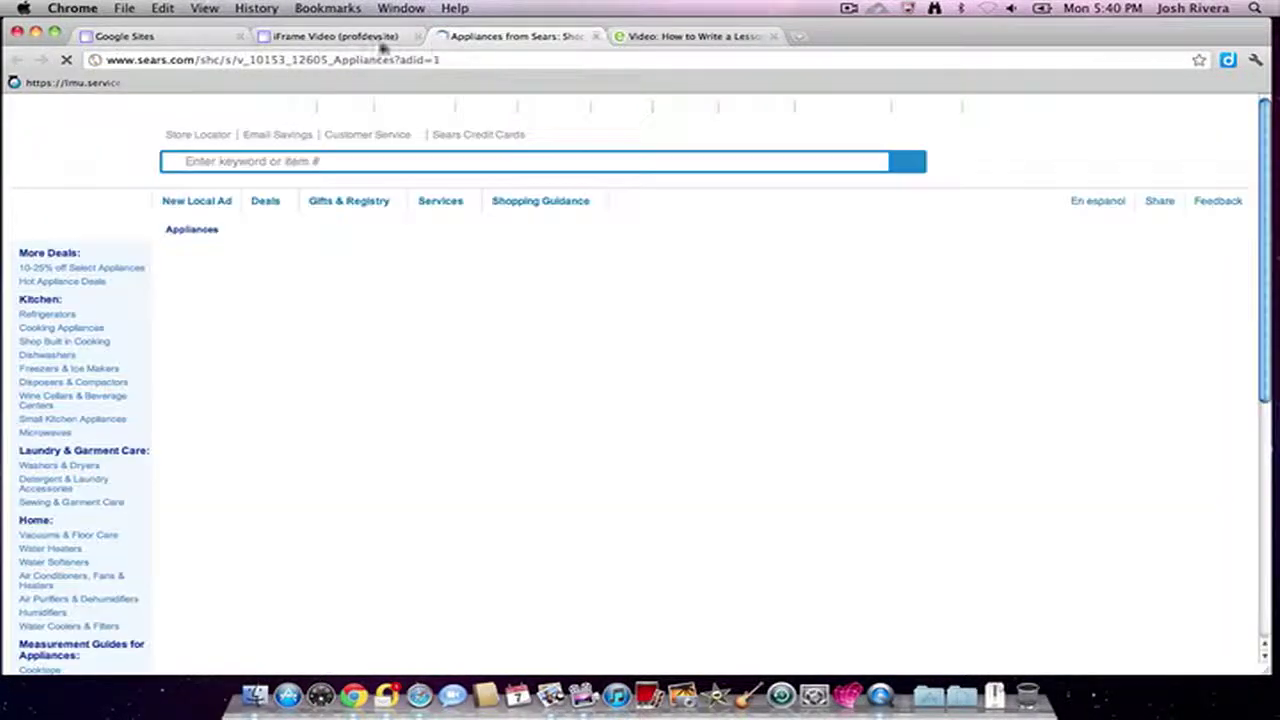
click(594, 36)
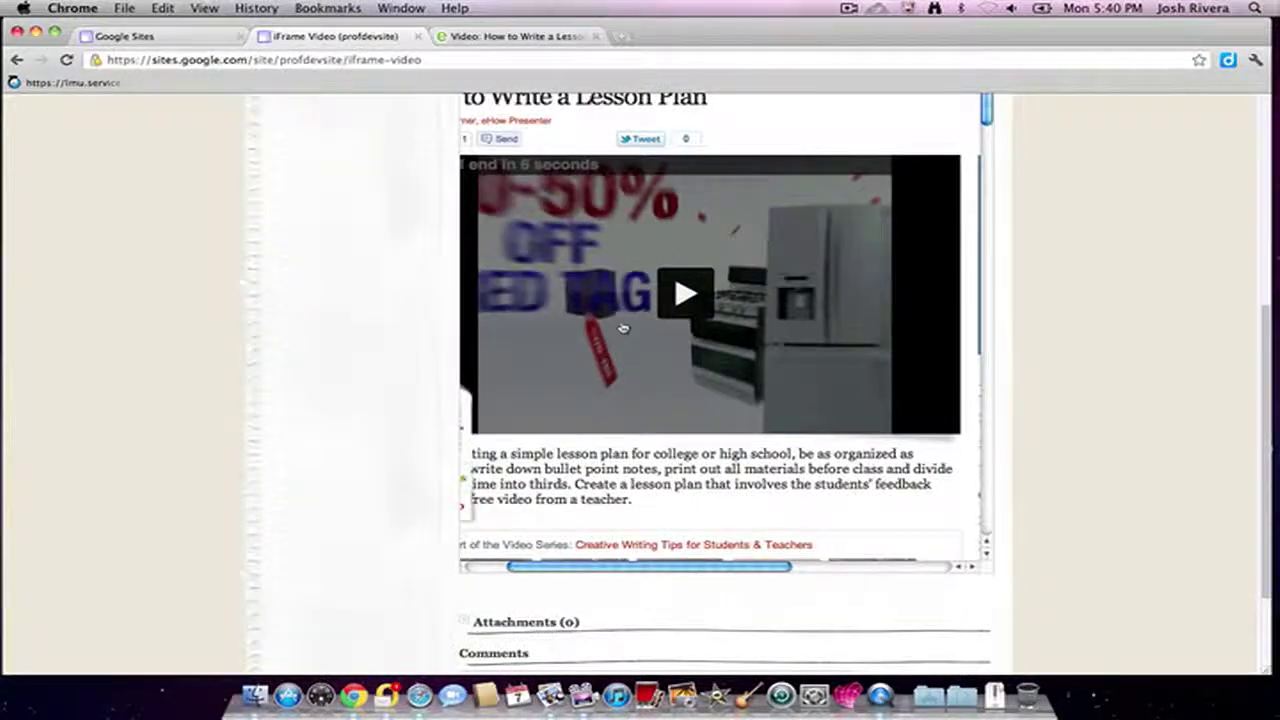
scroll(622, 327, up, 2)
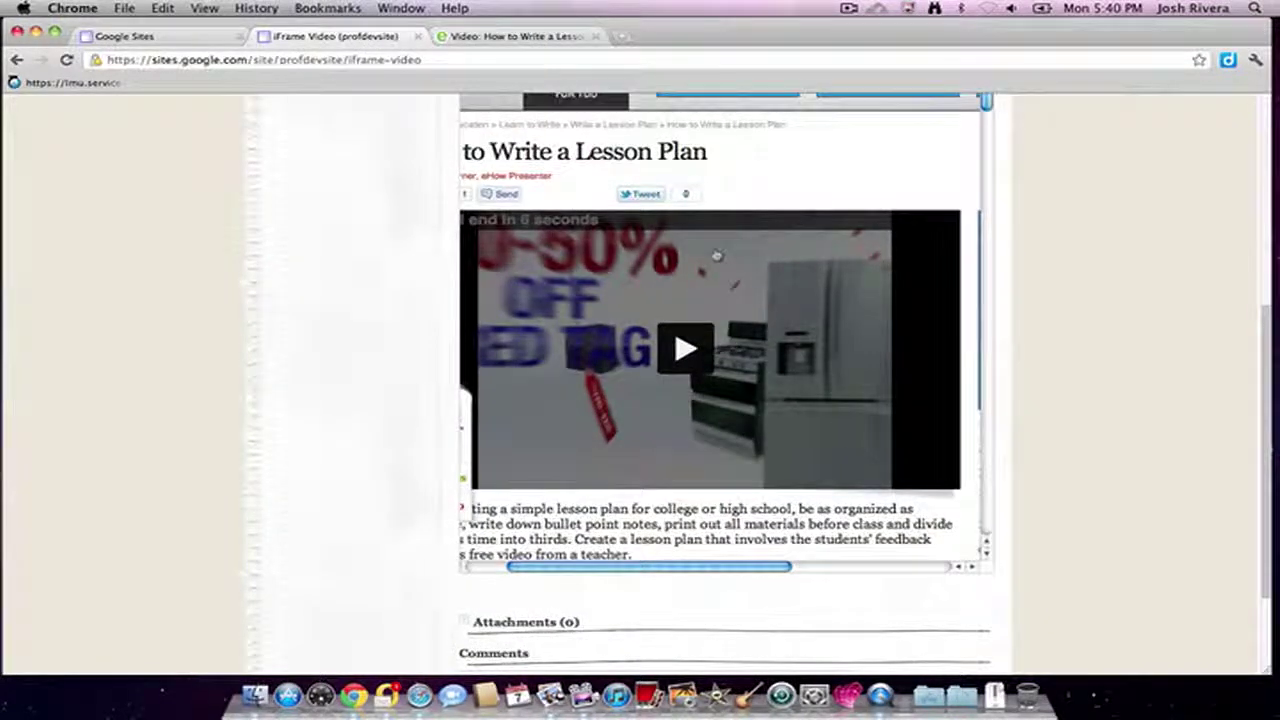
scroll(661, 318, down, 3)
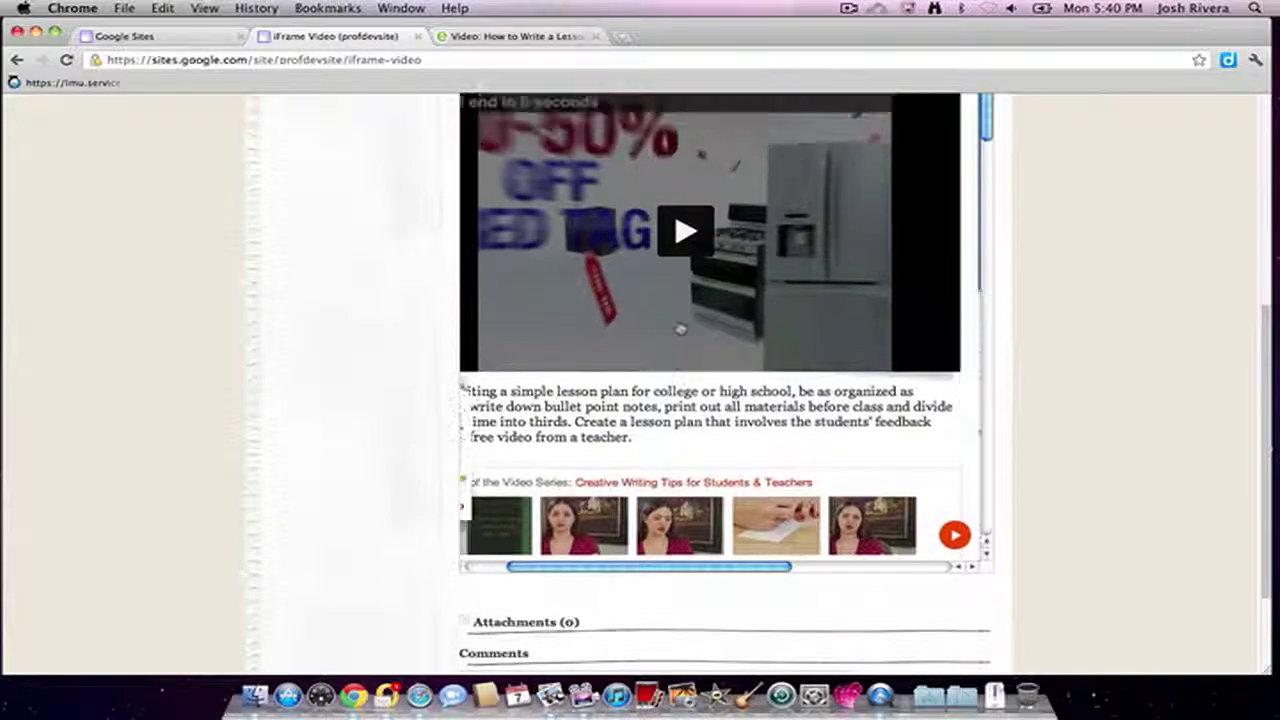
scroll(672, 350, up, 4)
scroll(220, 330, up, 4)
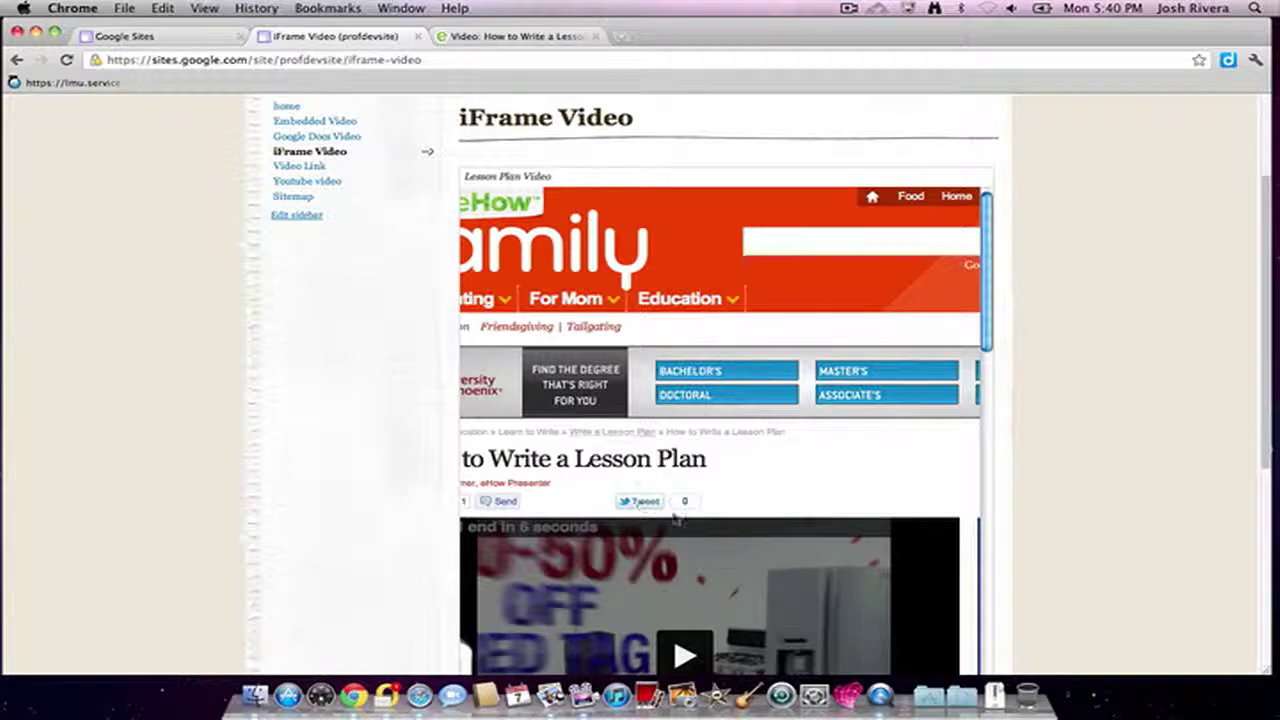
scroll(440, 420, up, 3)
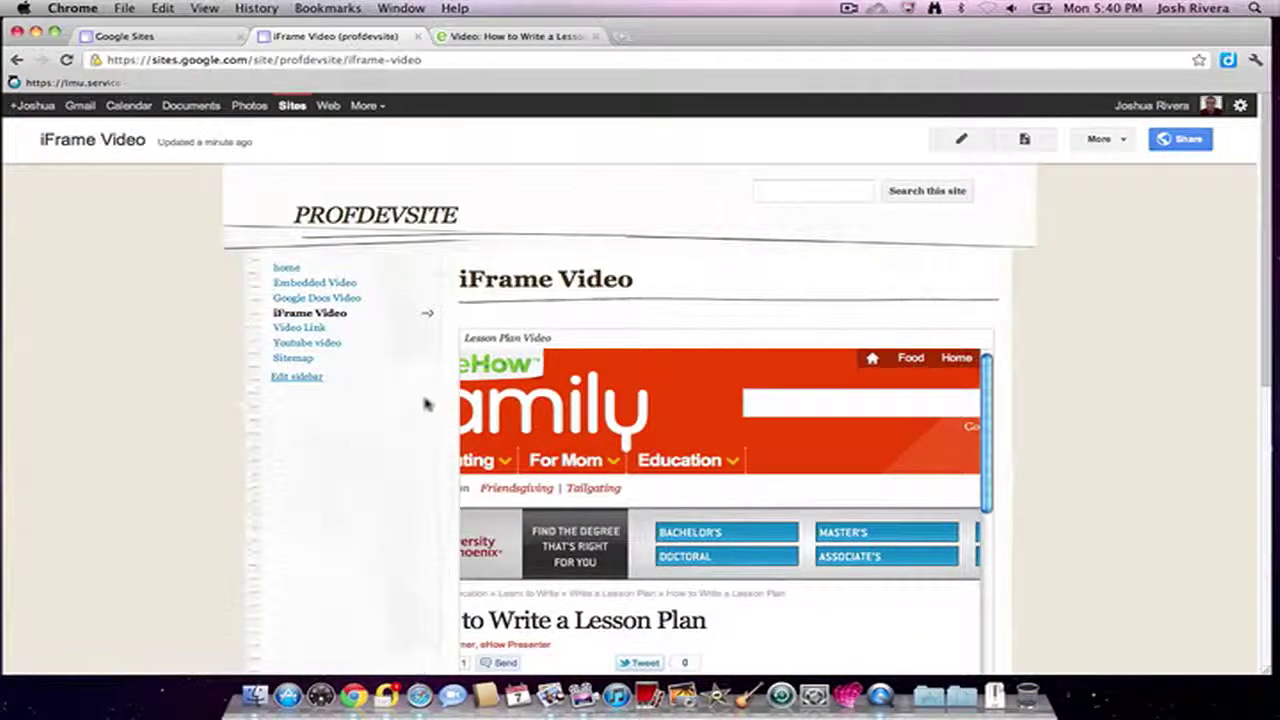